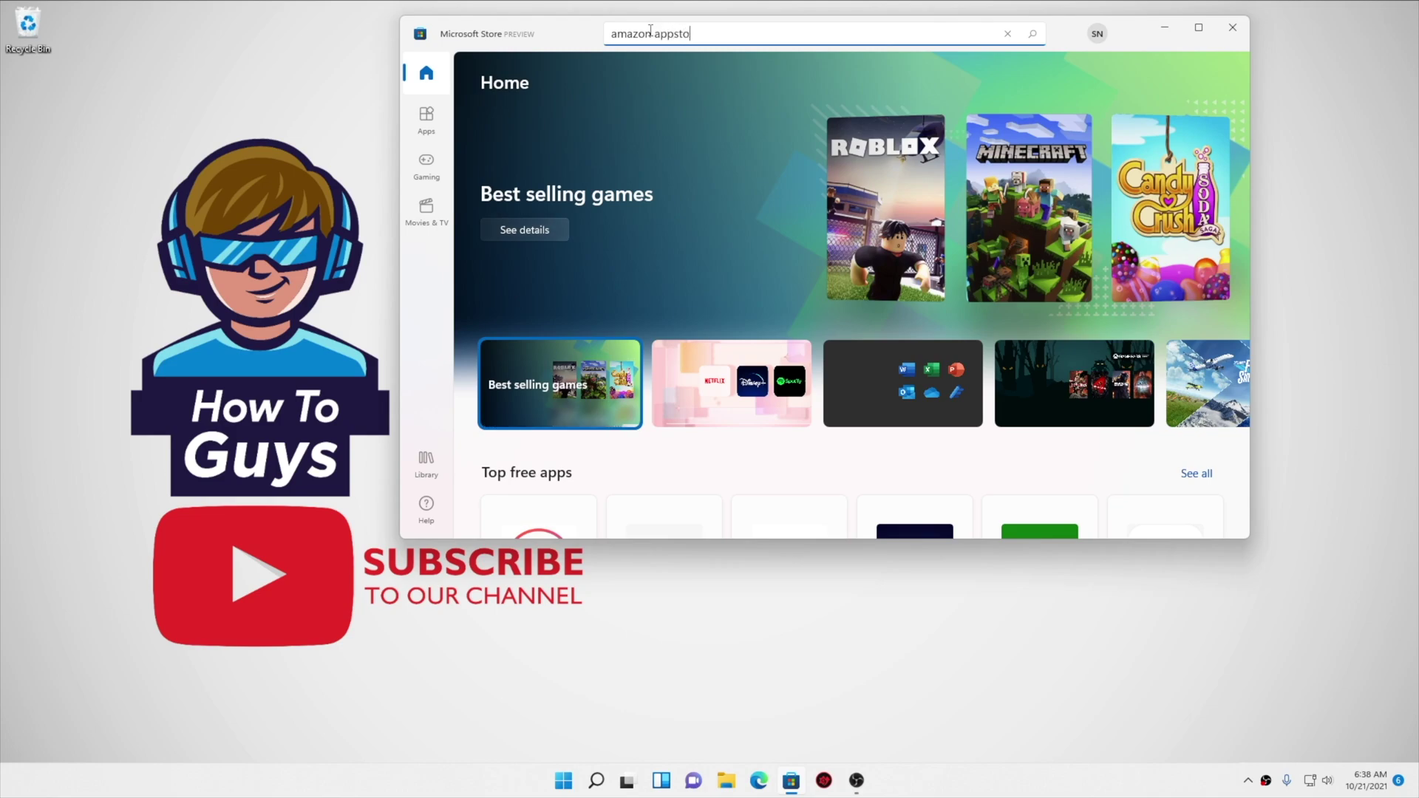
Step: Search Microsoft Store for Amazon Appstore and launch it from its product listing
text(re)
key(Return)
click(570, 259)
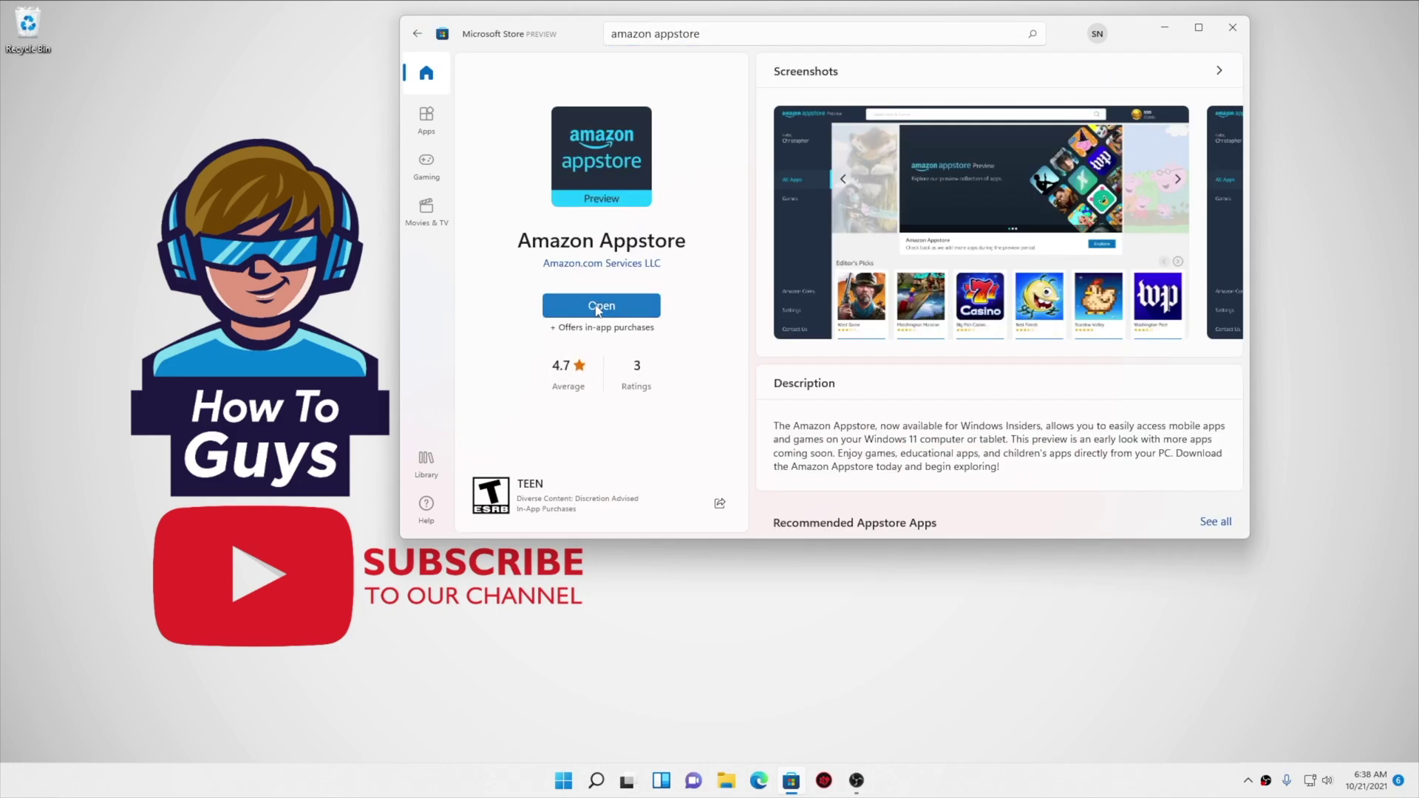
click(599, 306)
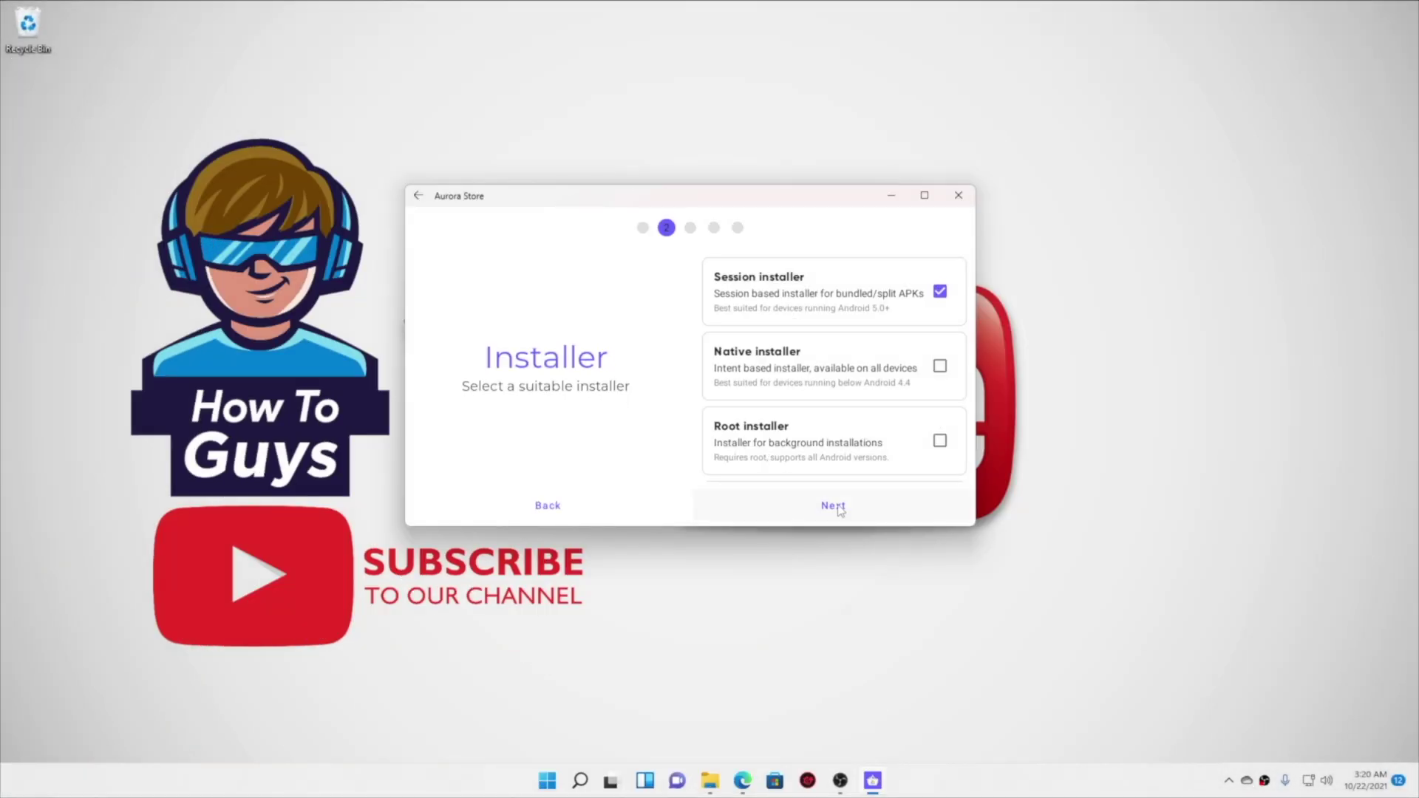
Step: Keep the session installer, system theme and default accent, then grant install permission and finish
click(924, 571)
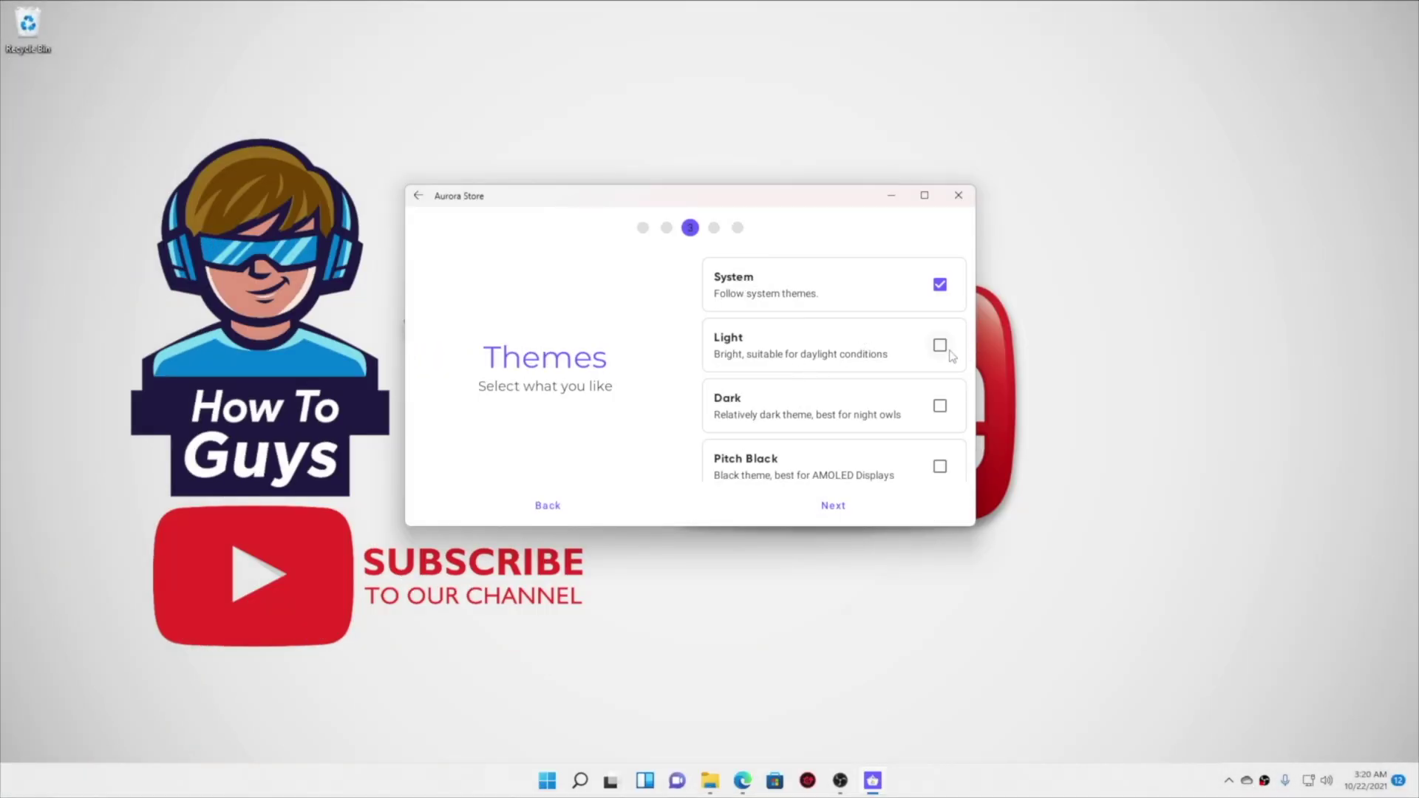
click(849, 512)
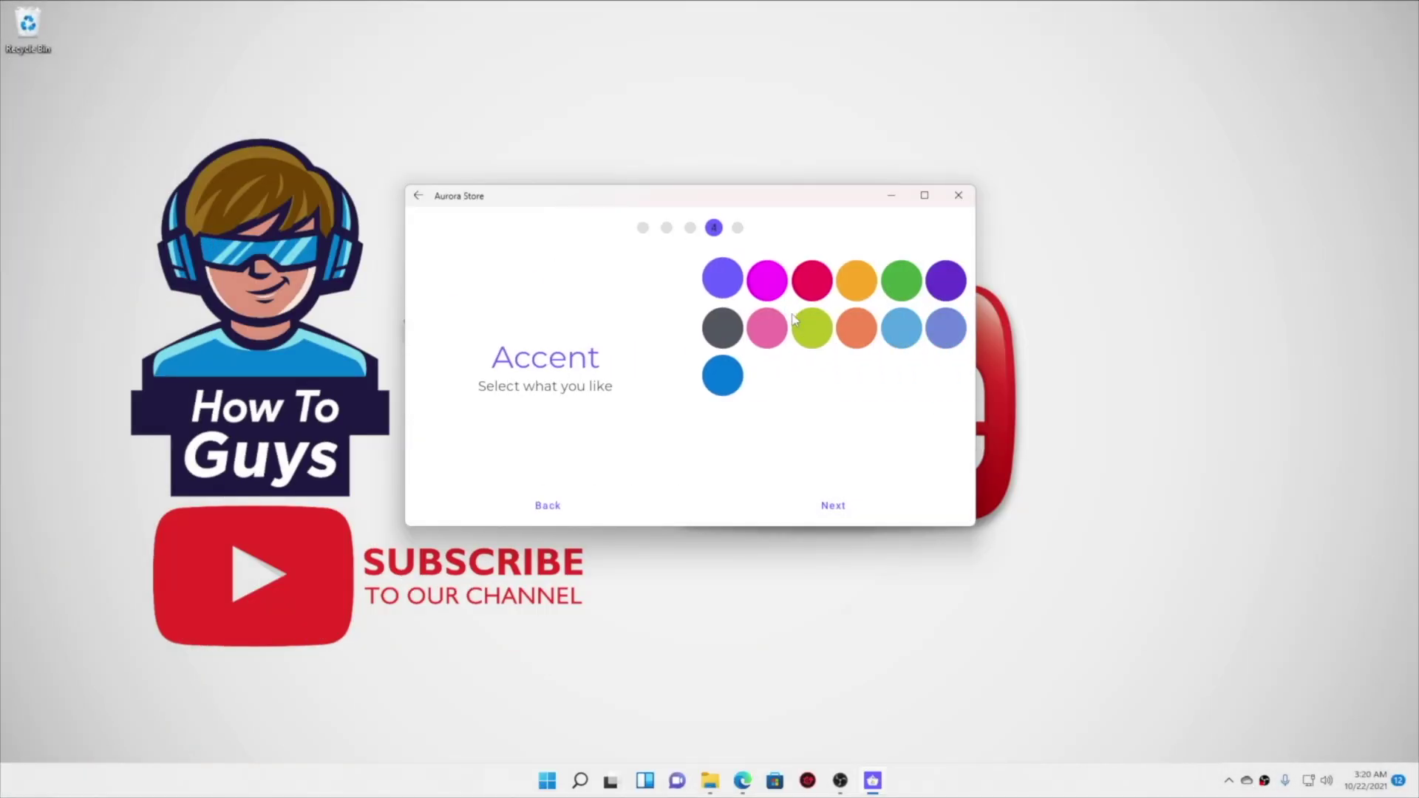
click(836, 501)
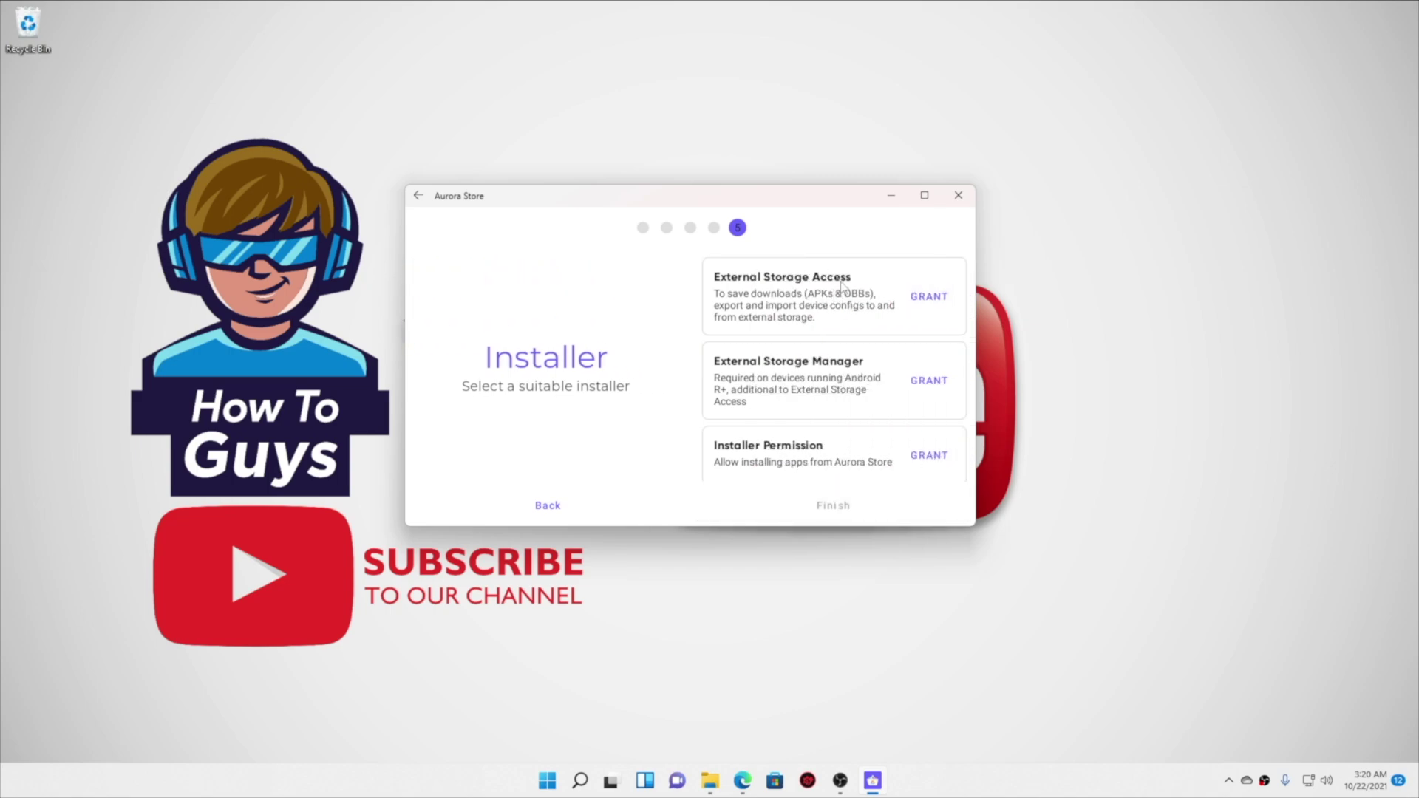
click(825, 448)
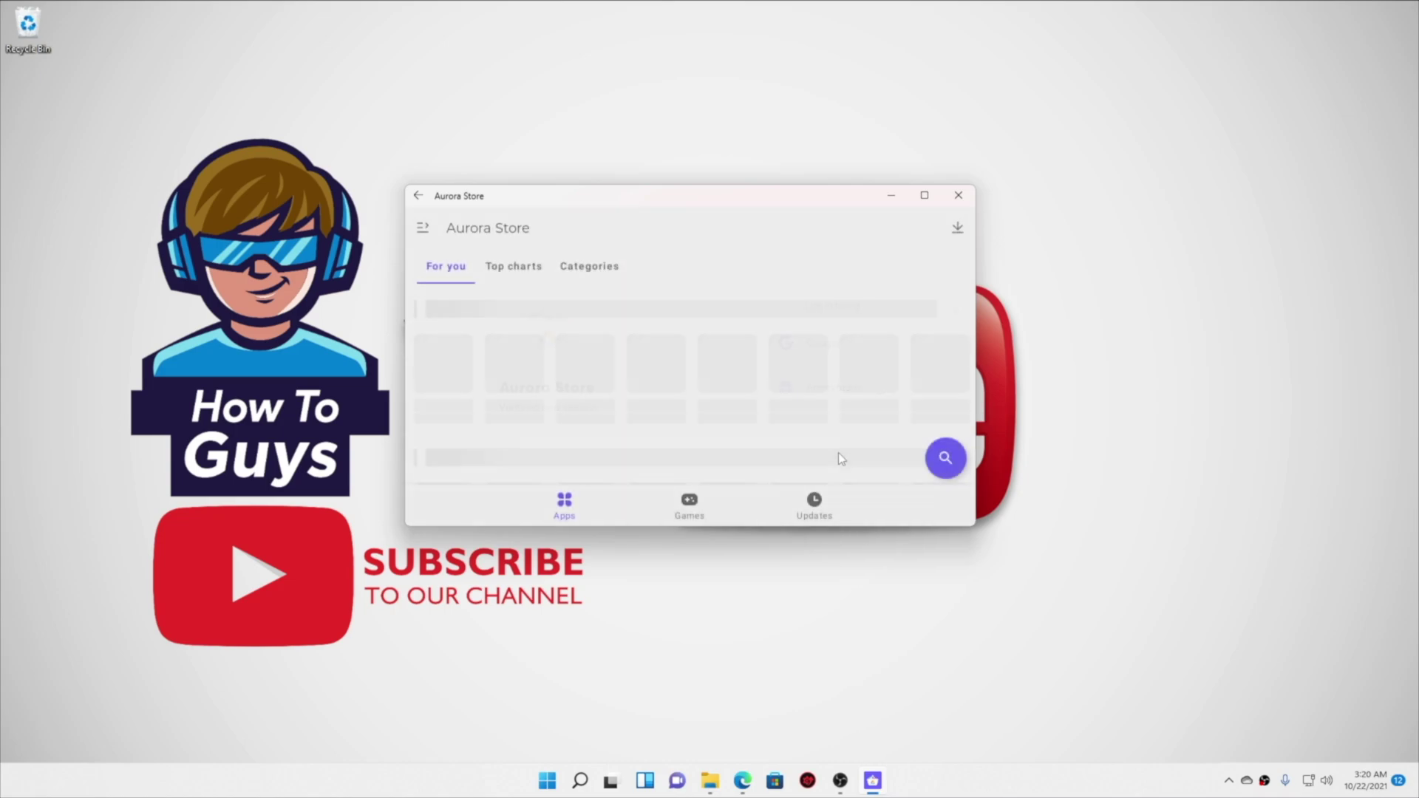
Step: Maximize Aurora Store and look over the imo video calls and chat details page
key(super+Right)
scroll(809, 512, down, 5)
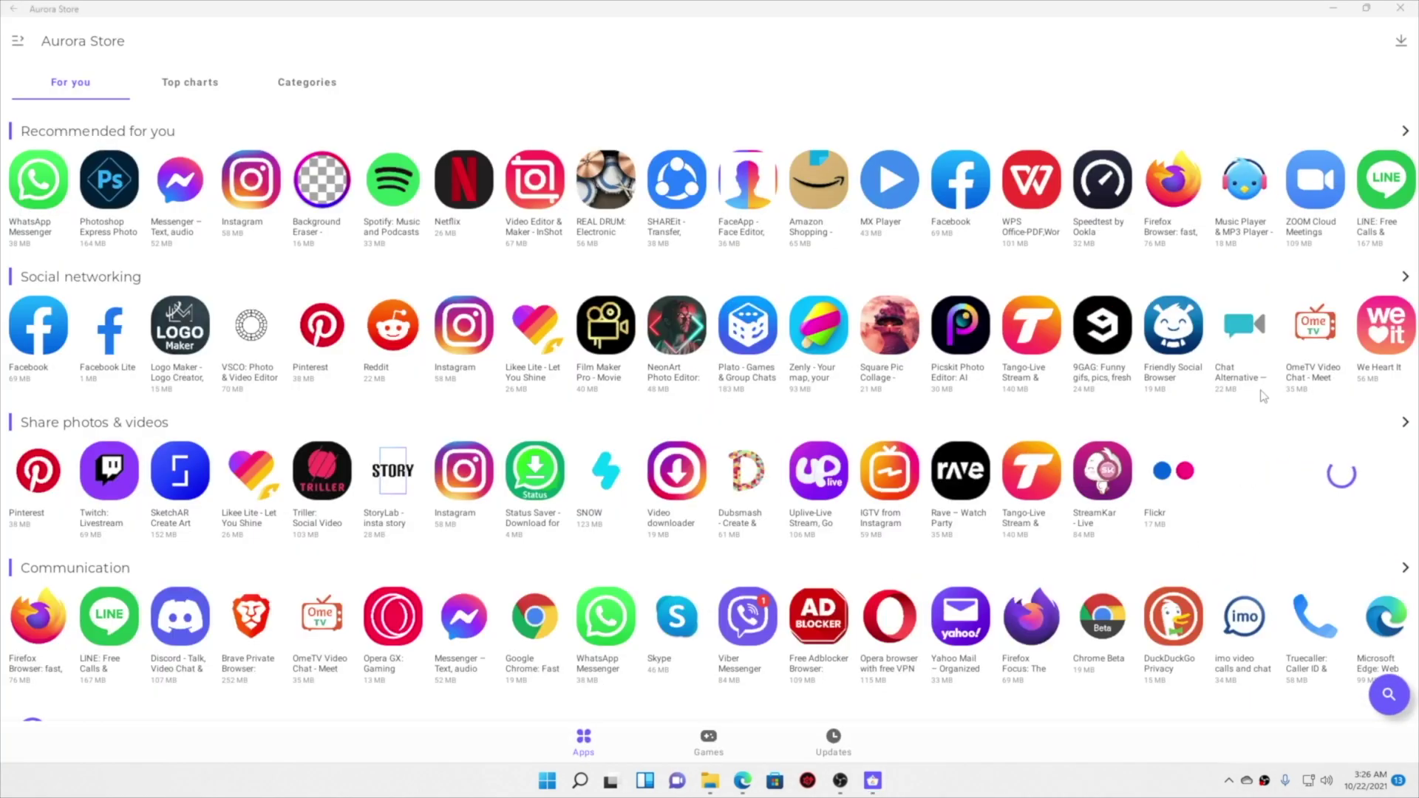
scroll(1262, 403, down, 3)
scroll(1261, 403, down, 1)
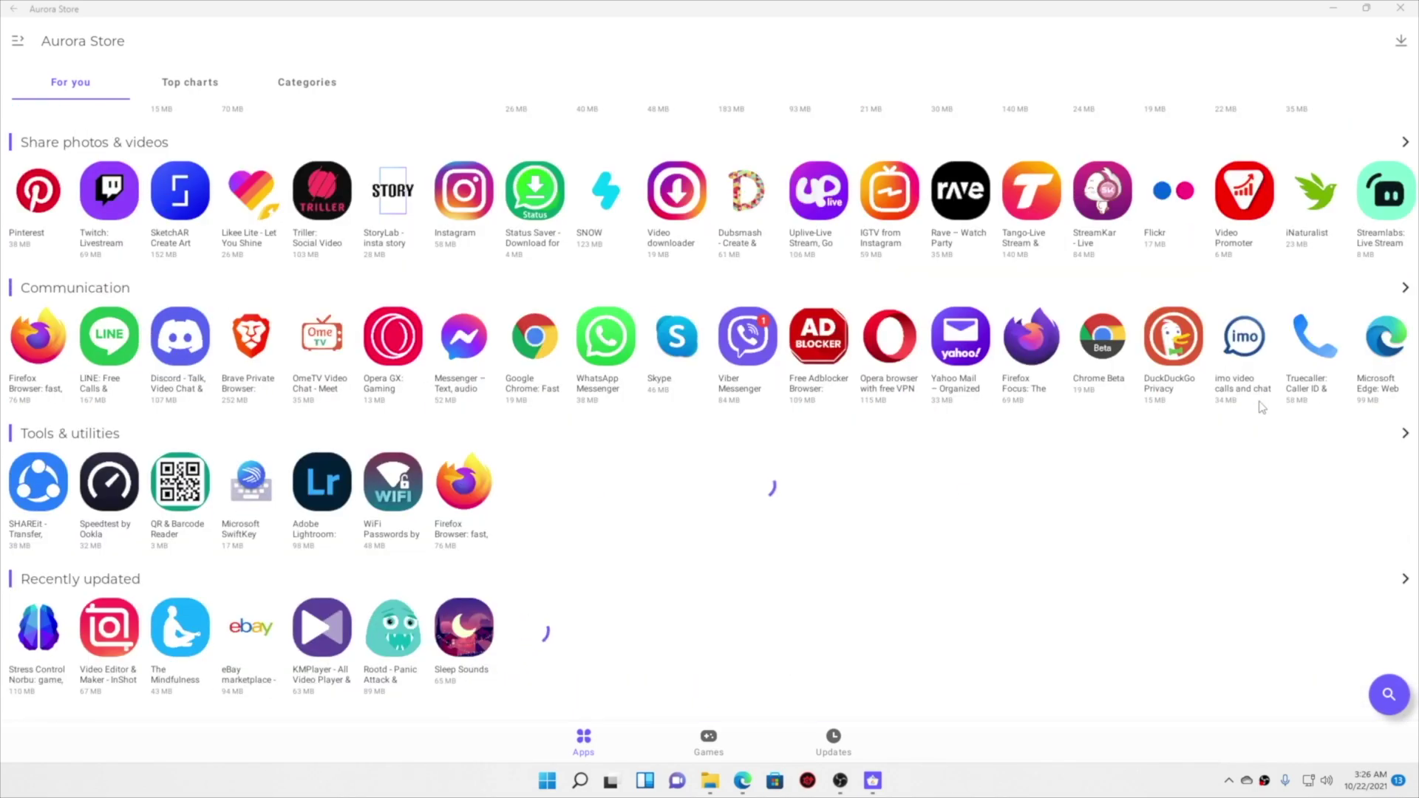
click(1260, 405)
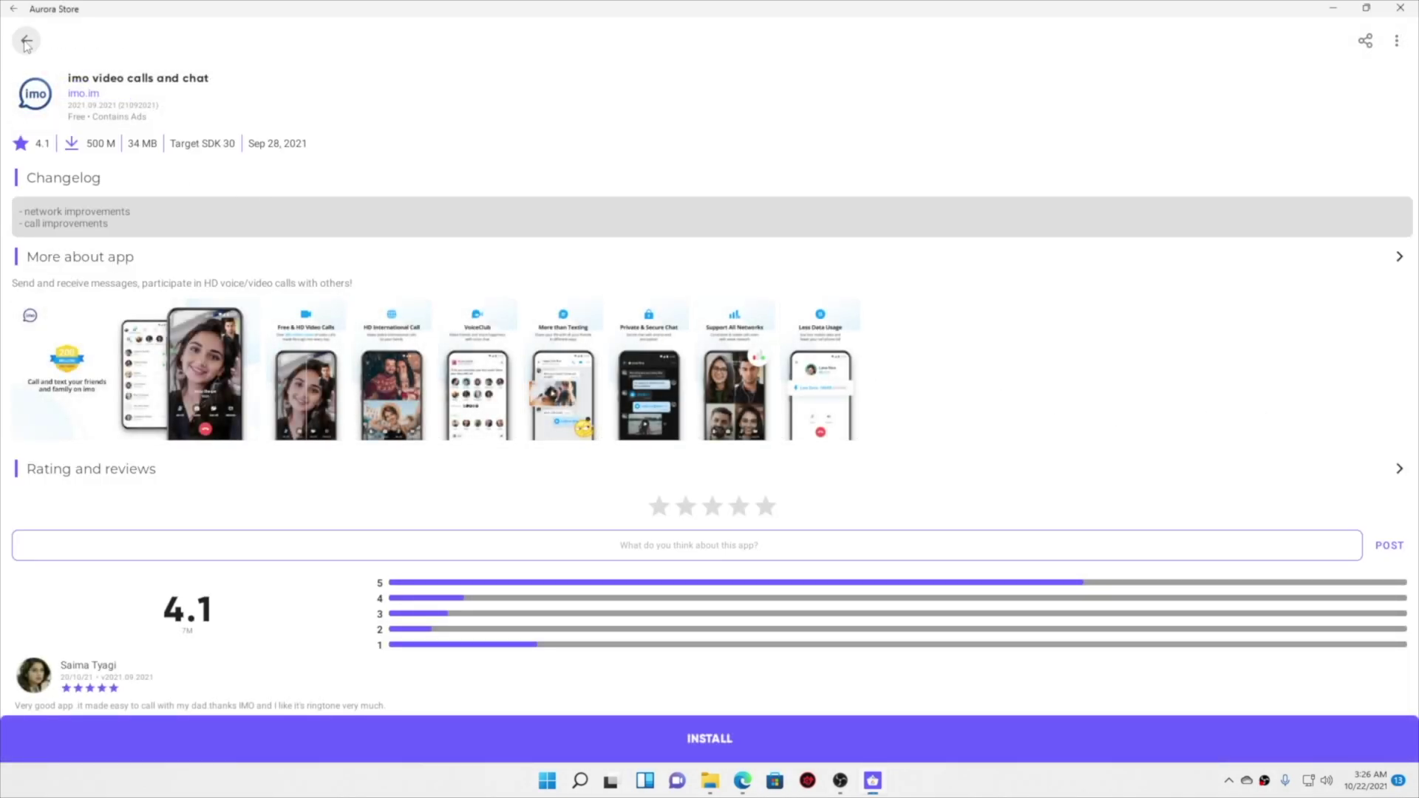
click(26, 42)
Step: Switch to the Games section with its Premium games and game rows
scroll(471, 335, down, 2)
scroll(649, 416, down, 1)
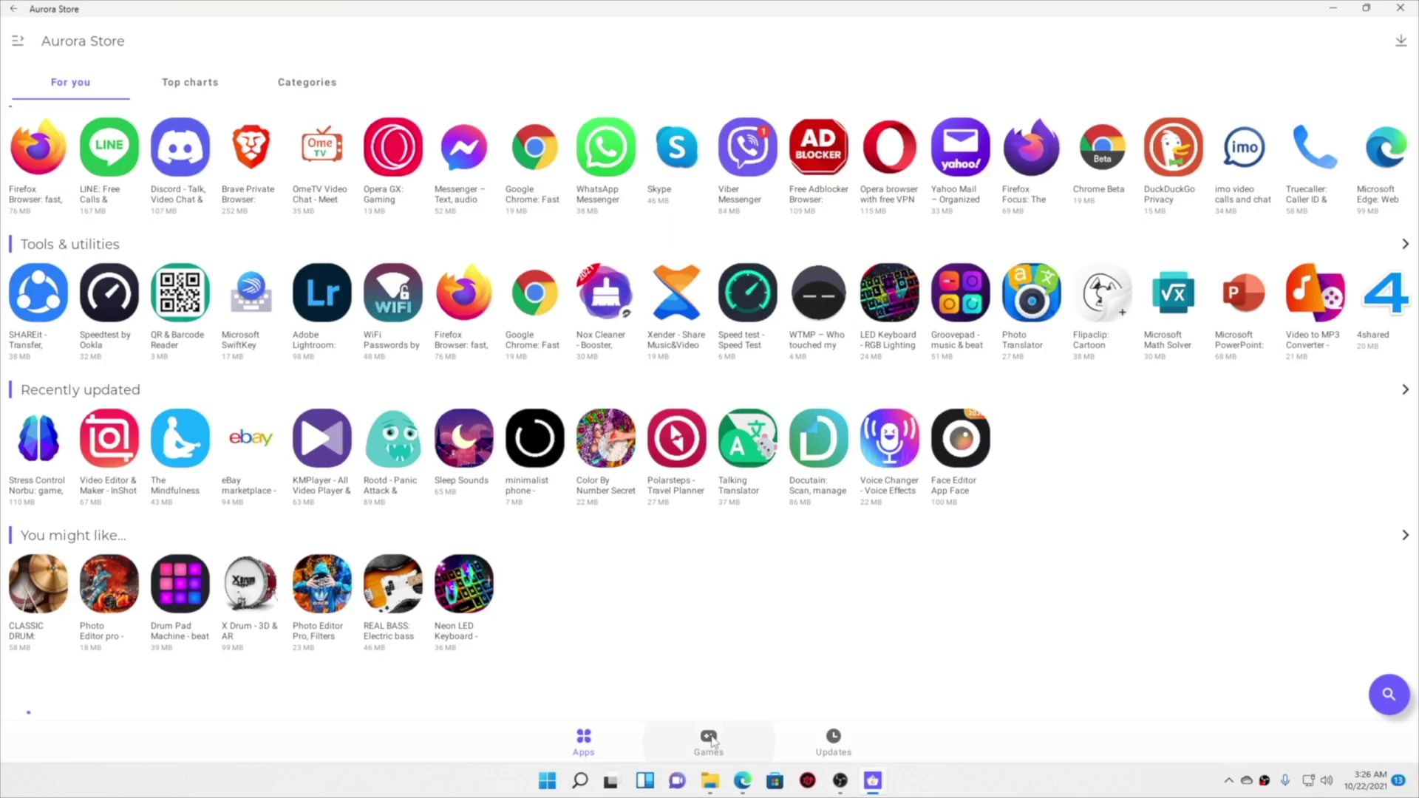
click(708, 741)
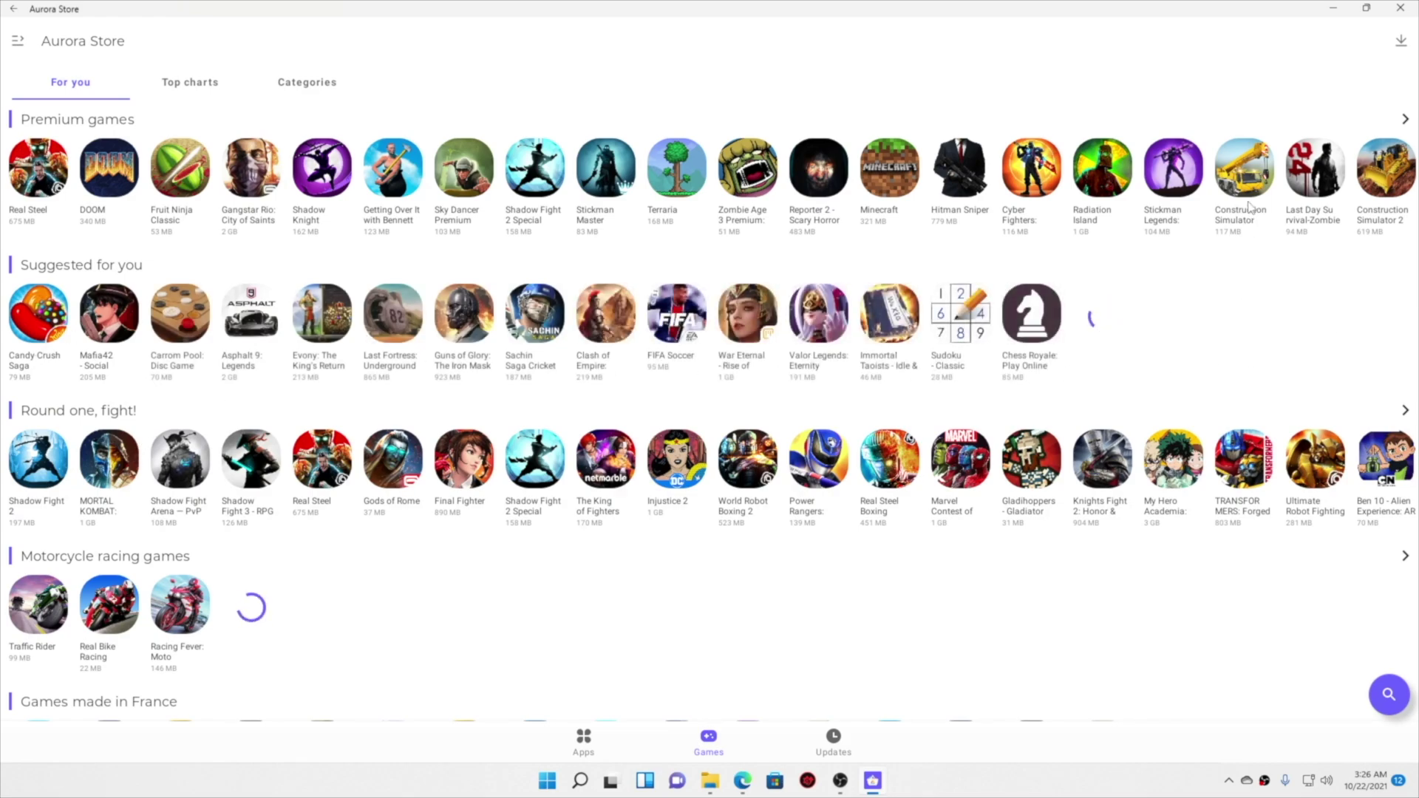
Step: Install Candy Crush Saga from its details page, confirming the Android install dialog
click(24, 323)
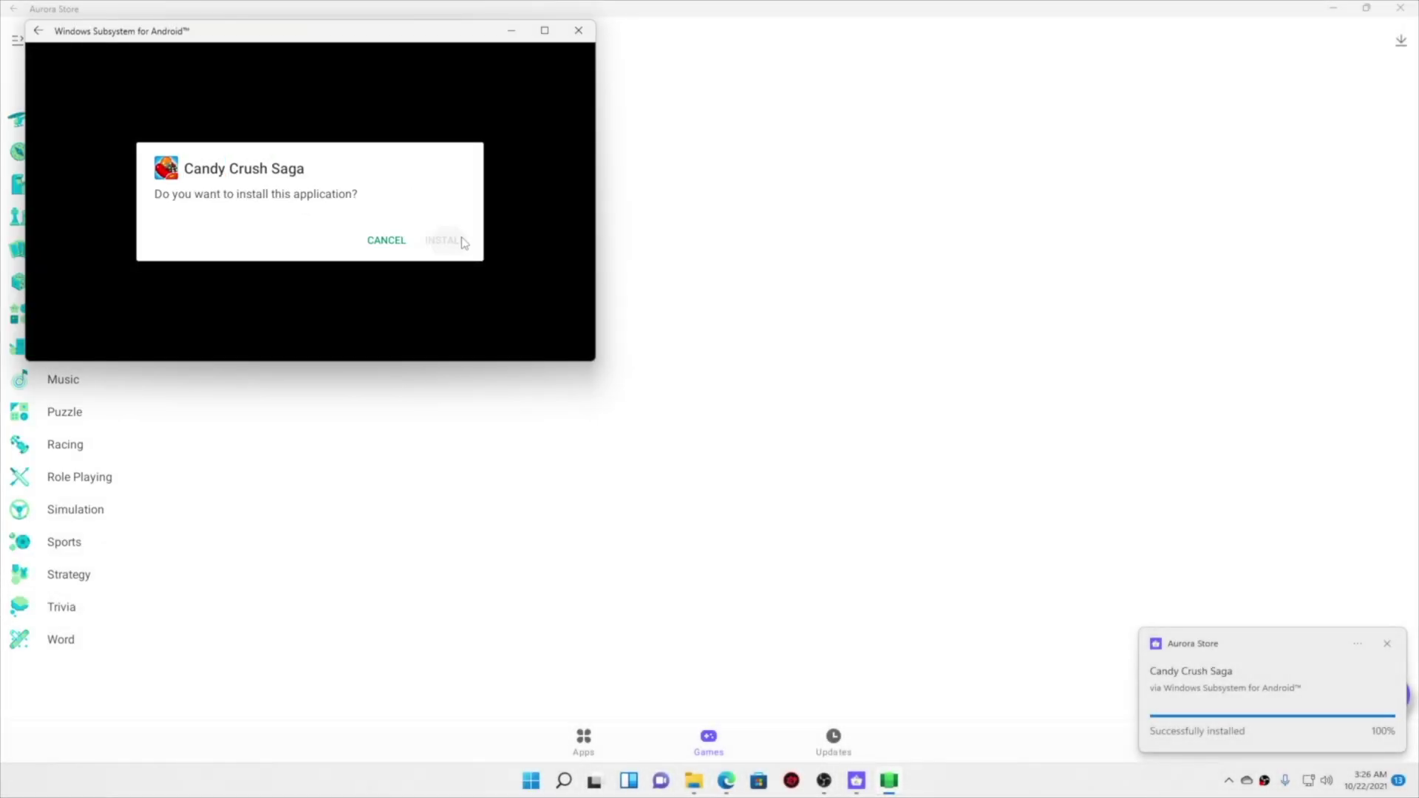
click(447, 241)
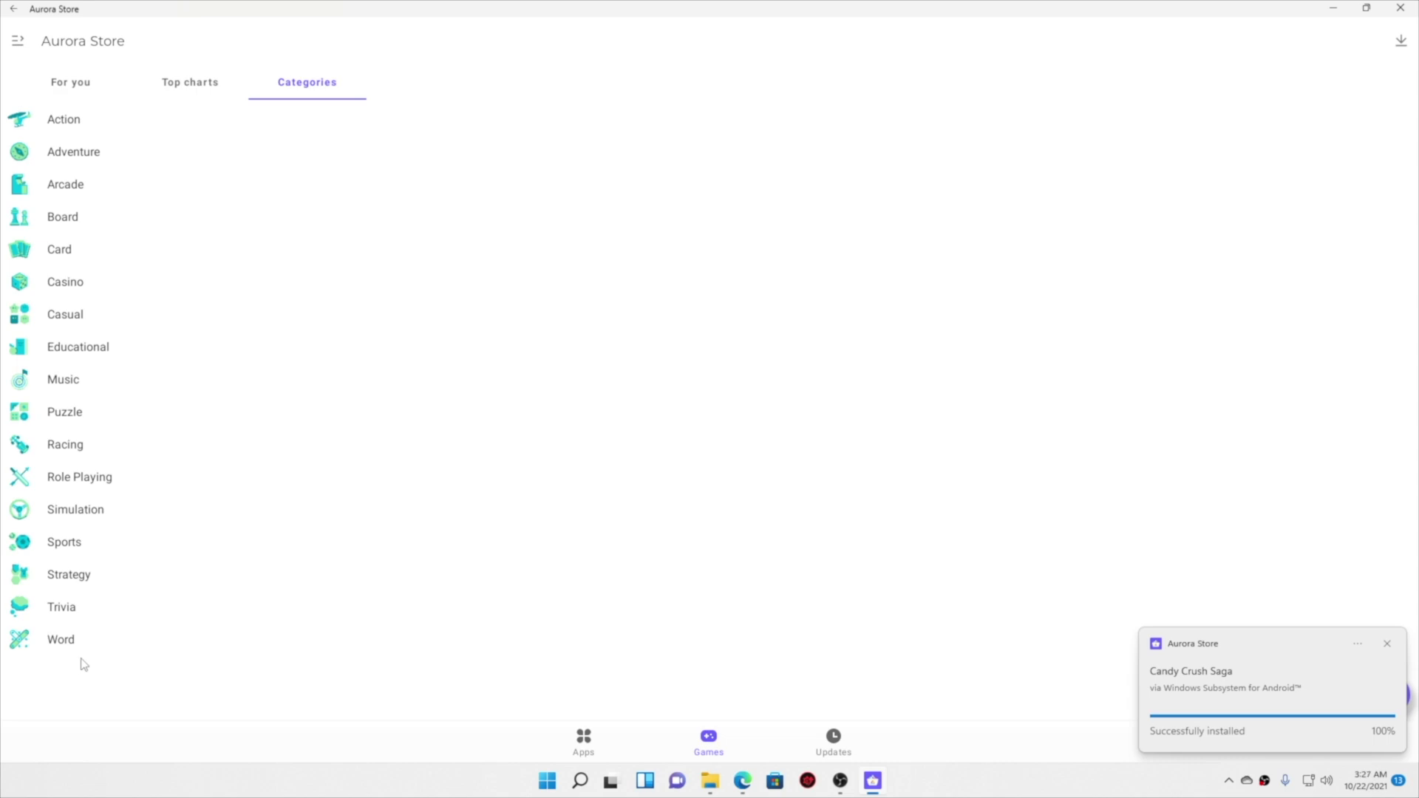
Step: Browse the Educational games category and the Apps on sale list, then bring up the Start menu
click(86, 348)
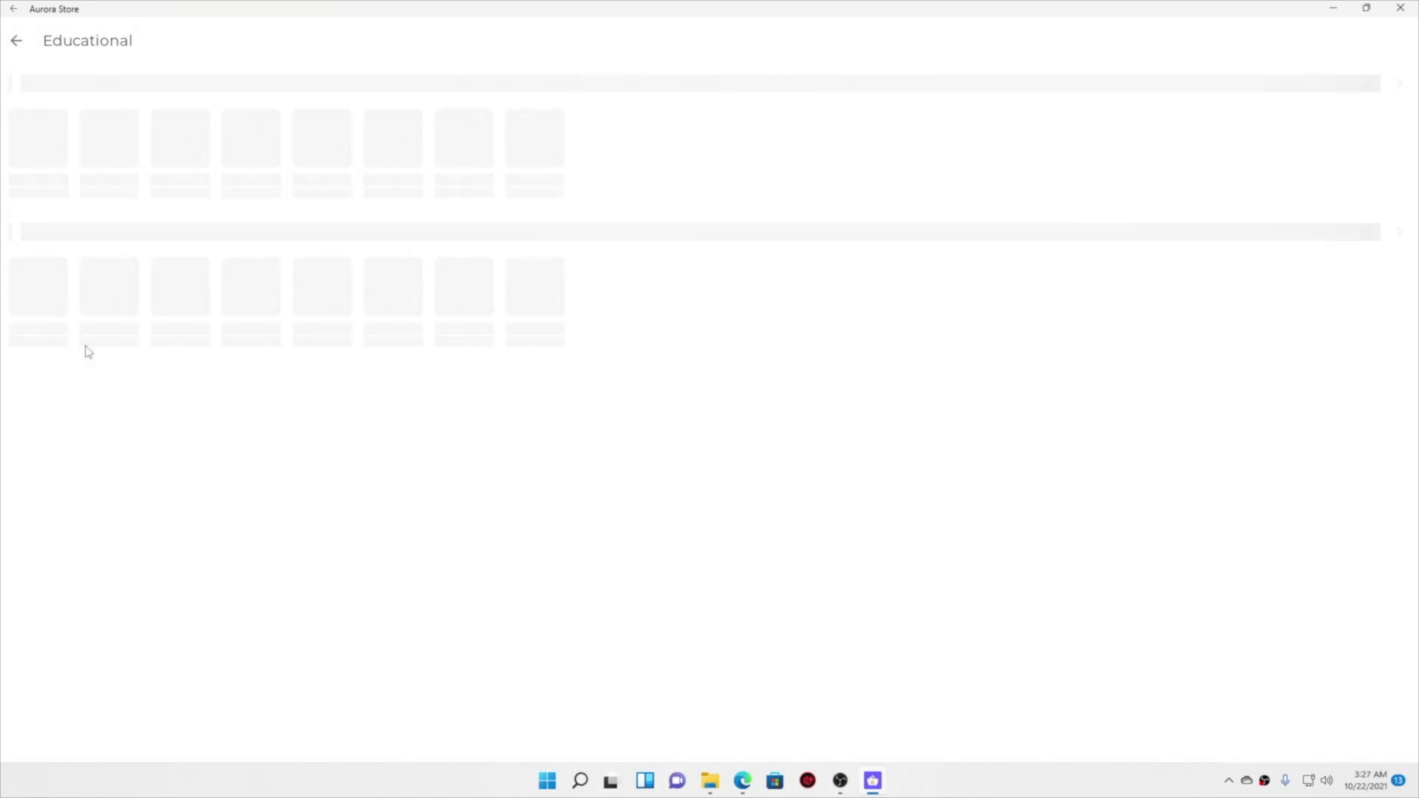
click(16, 38)
click(17, 41)
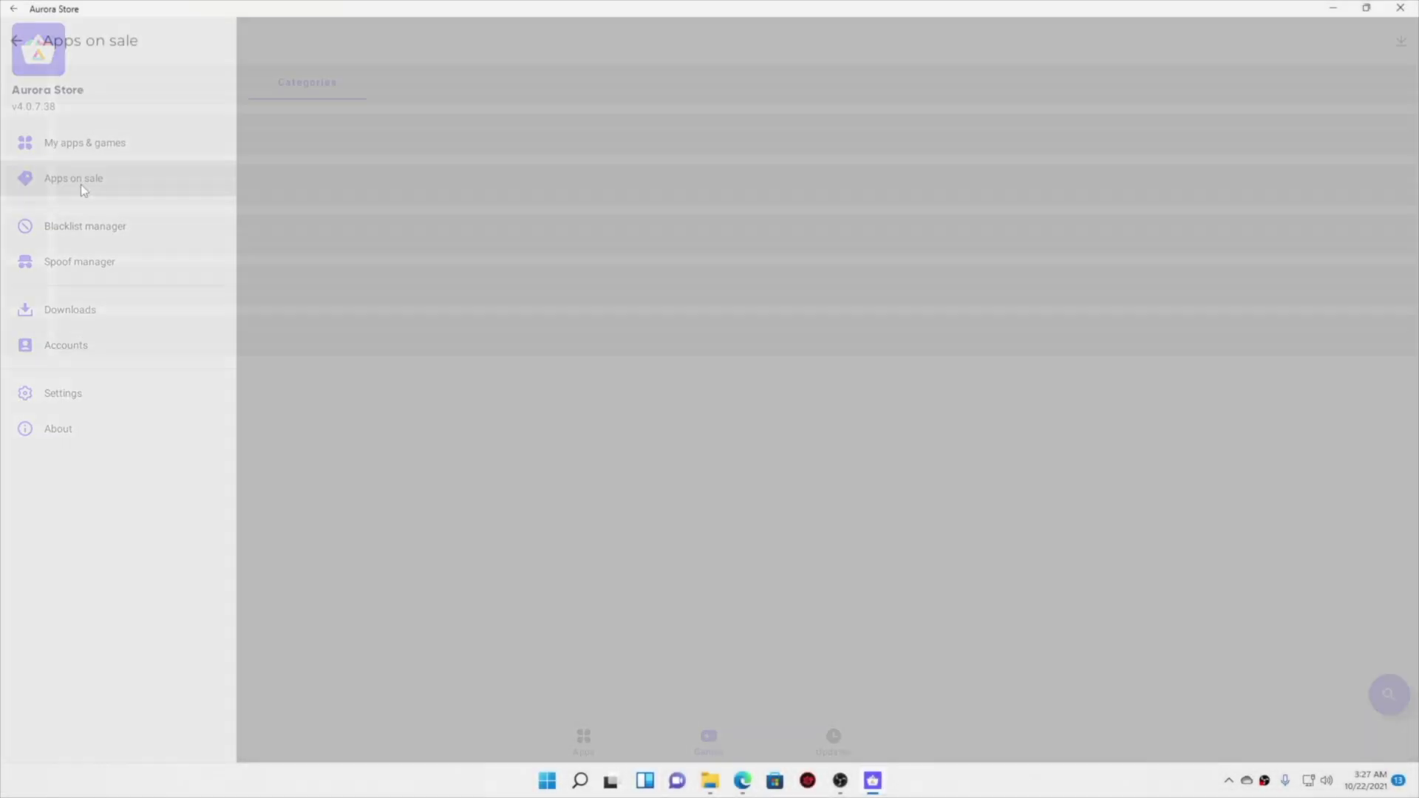
click(111, 225)
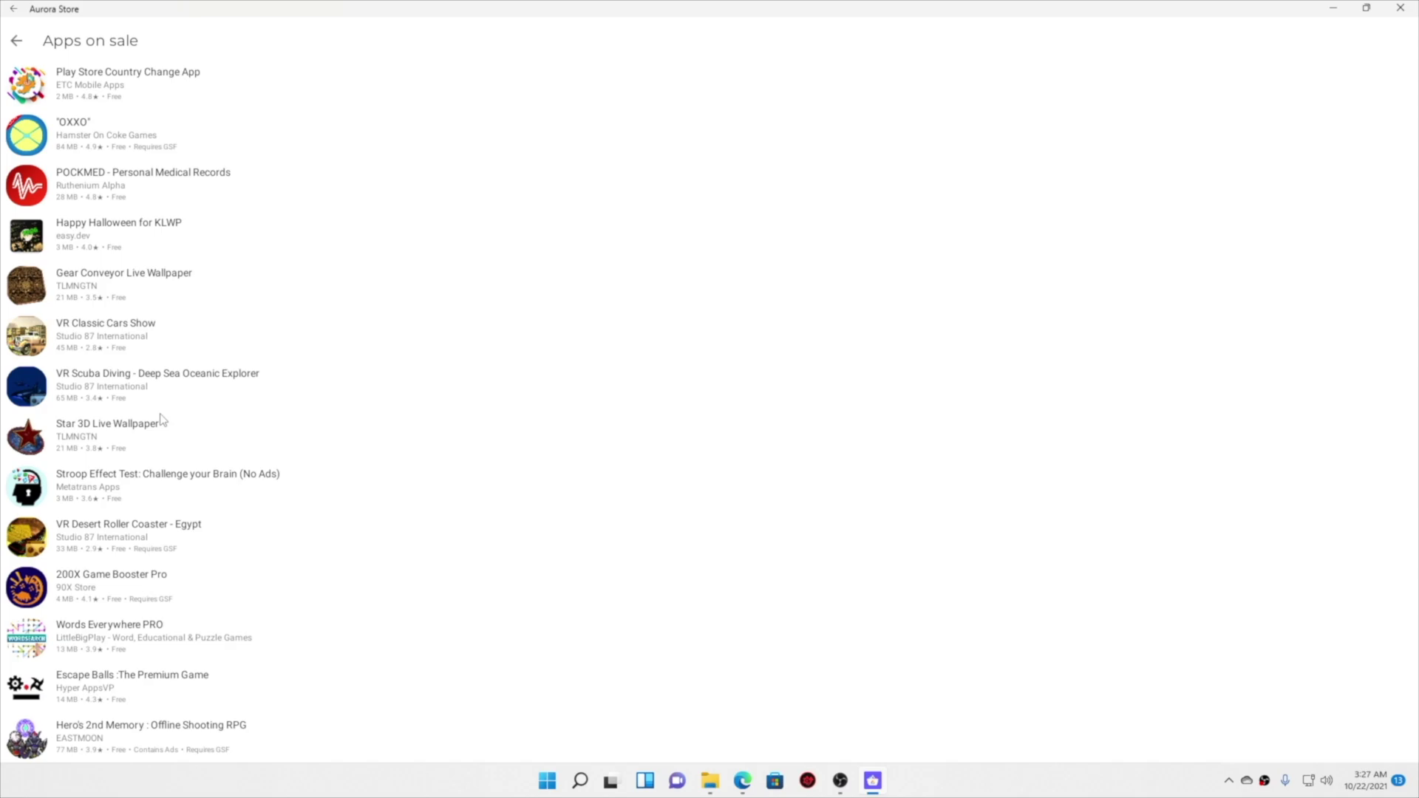
scroll(161, 419, down, 4)
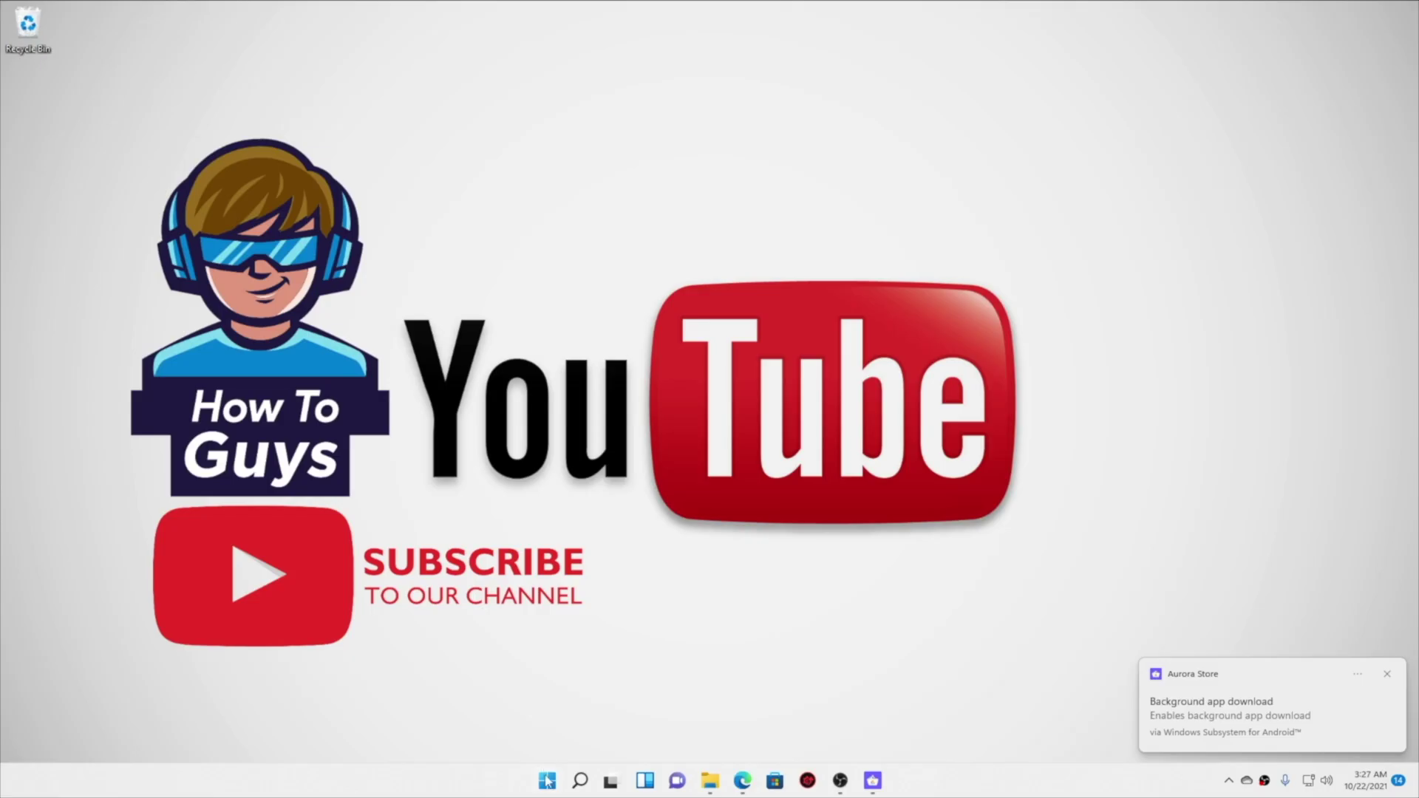
click(547, 780)
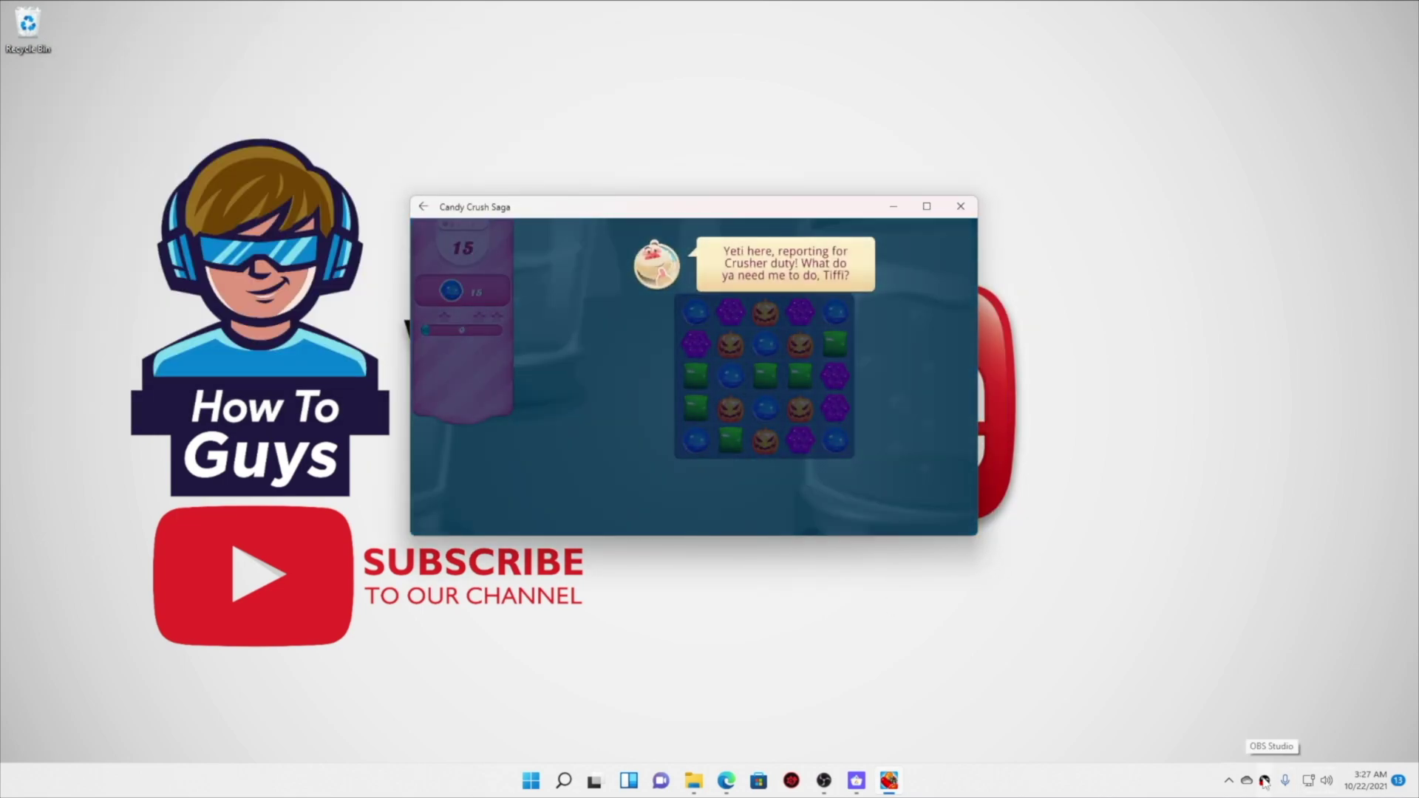
Step: Launch Candy Crush Saga, dismiss the tutorial hint and swap two candies for a match
key(super+a)
click(712, 442)
drag(731, 376, 765, 376)
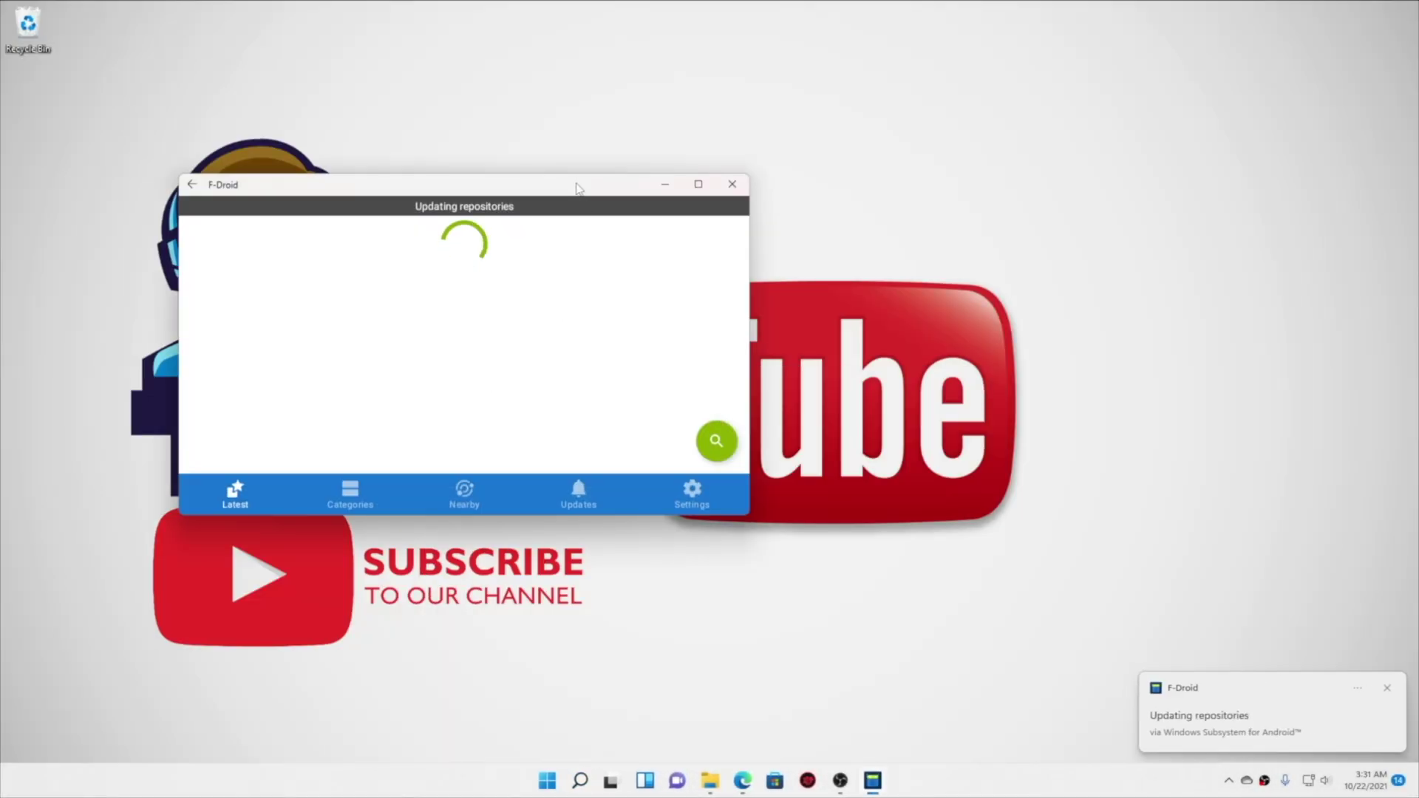
Step: Move the F-Droid window right toward the screen centre
drag(578, 188, 799, 197)
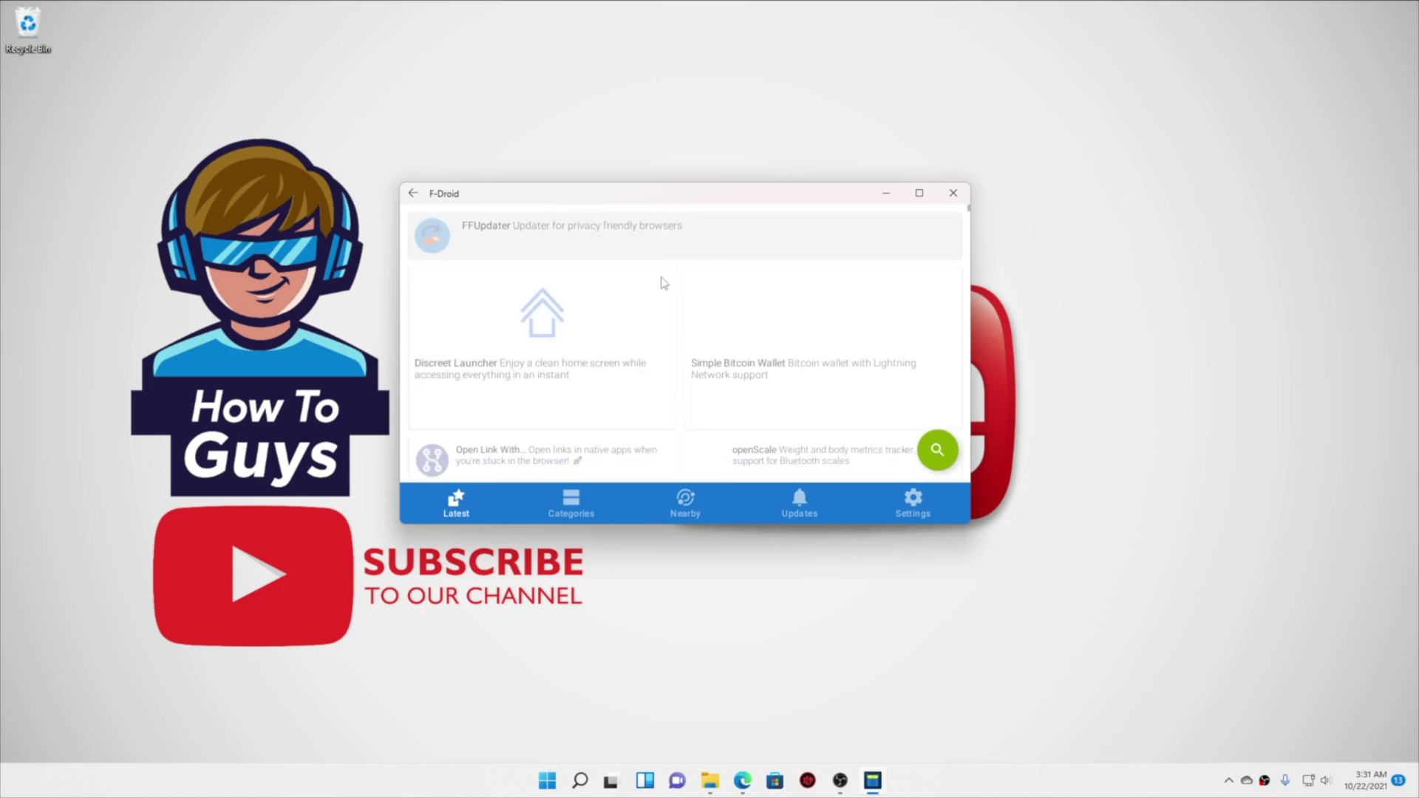
Step: Maximize F-Droid and scroll through the Latest apps list
double_click(741, 193)
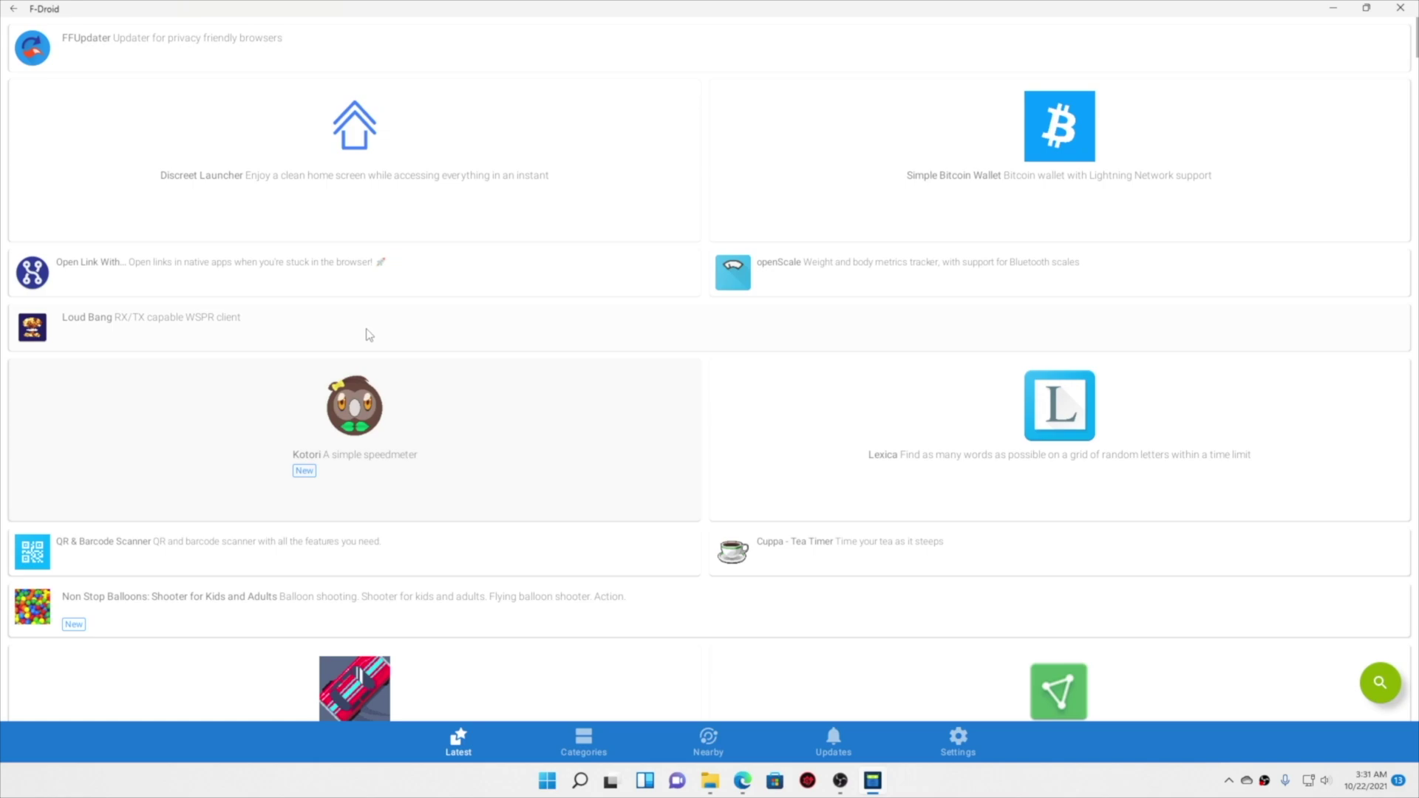
scroll(972, 355, down, 5)
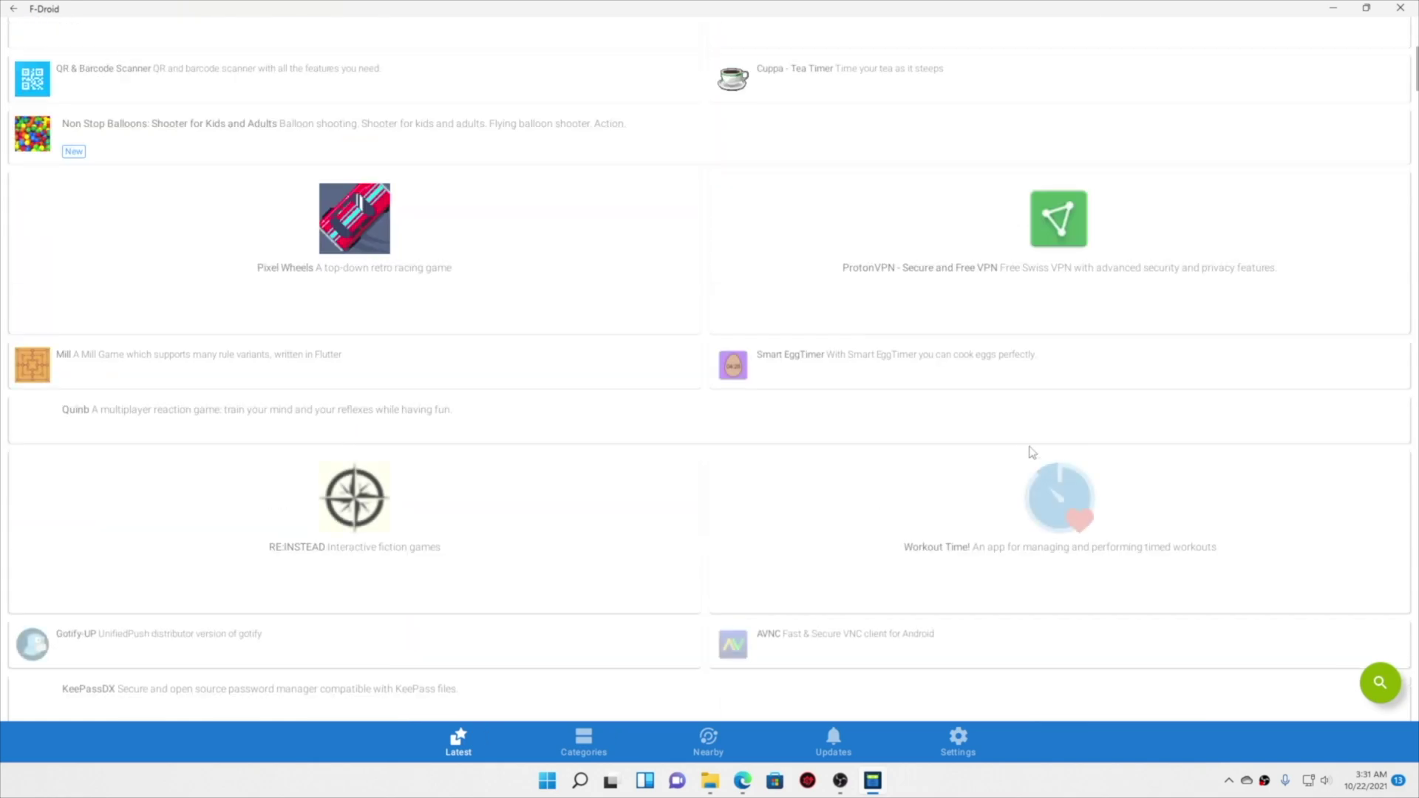
scroll(1032, 452, down, 20)
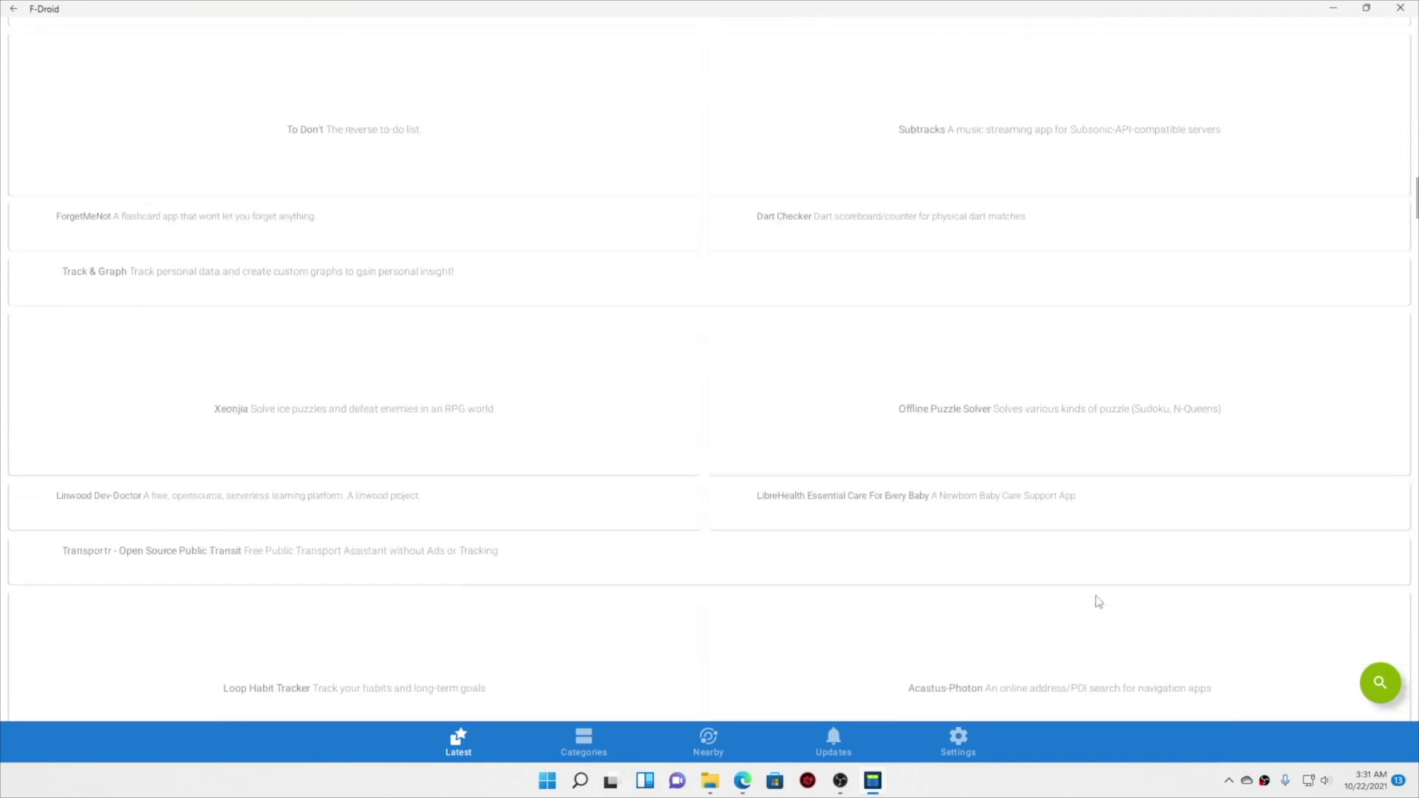
scroll(601, 348, up, 10)
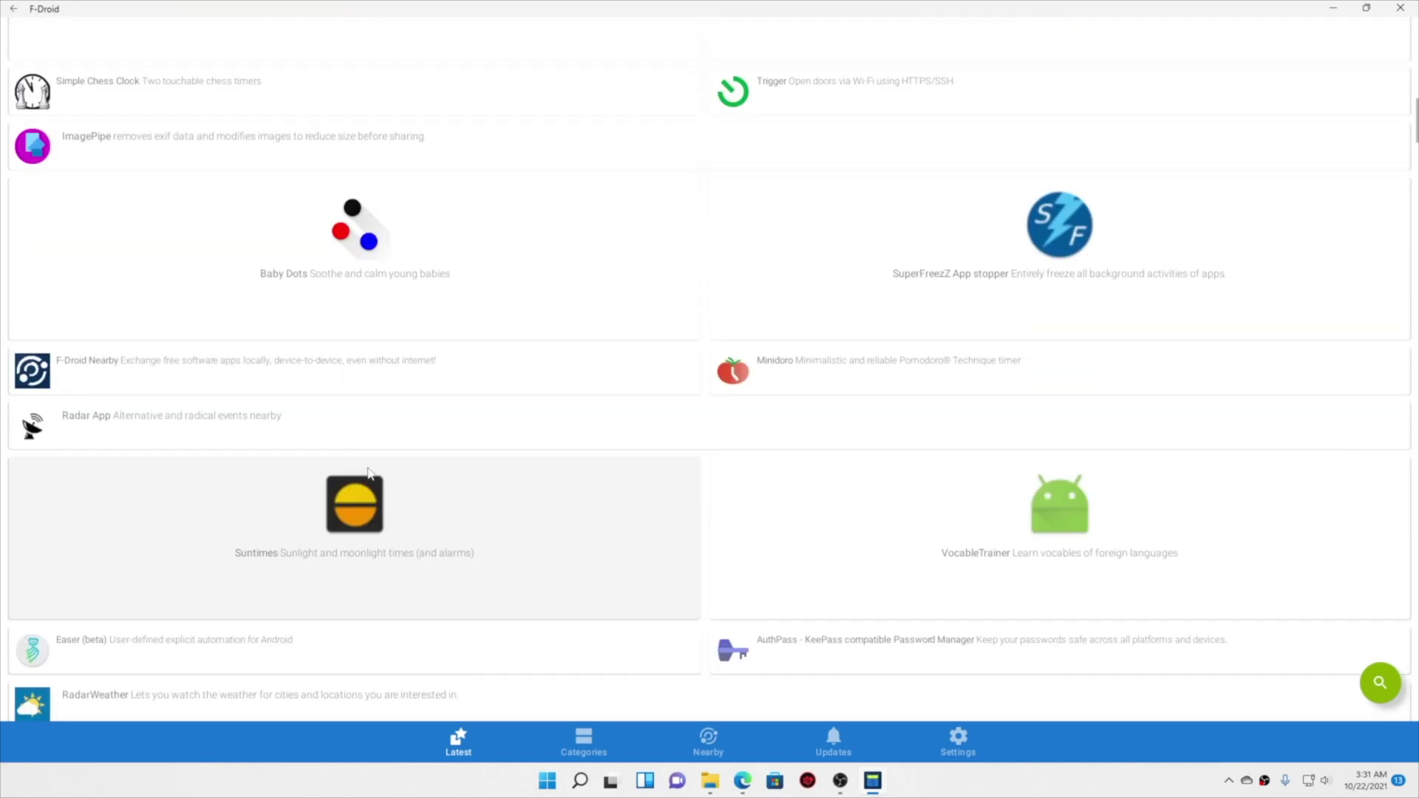
scroll(1257, 443, down, 10)
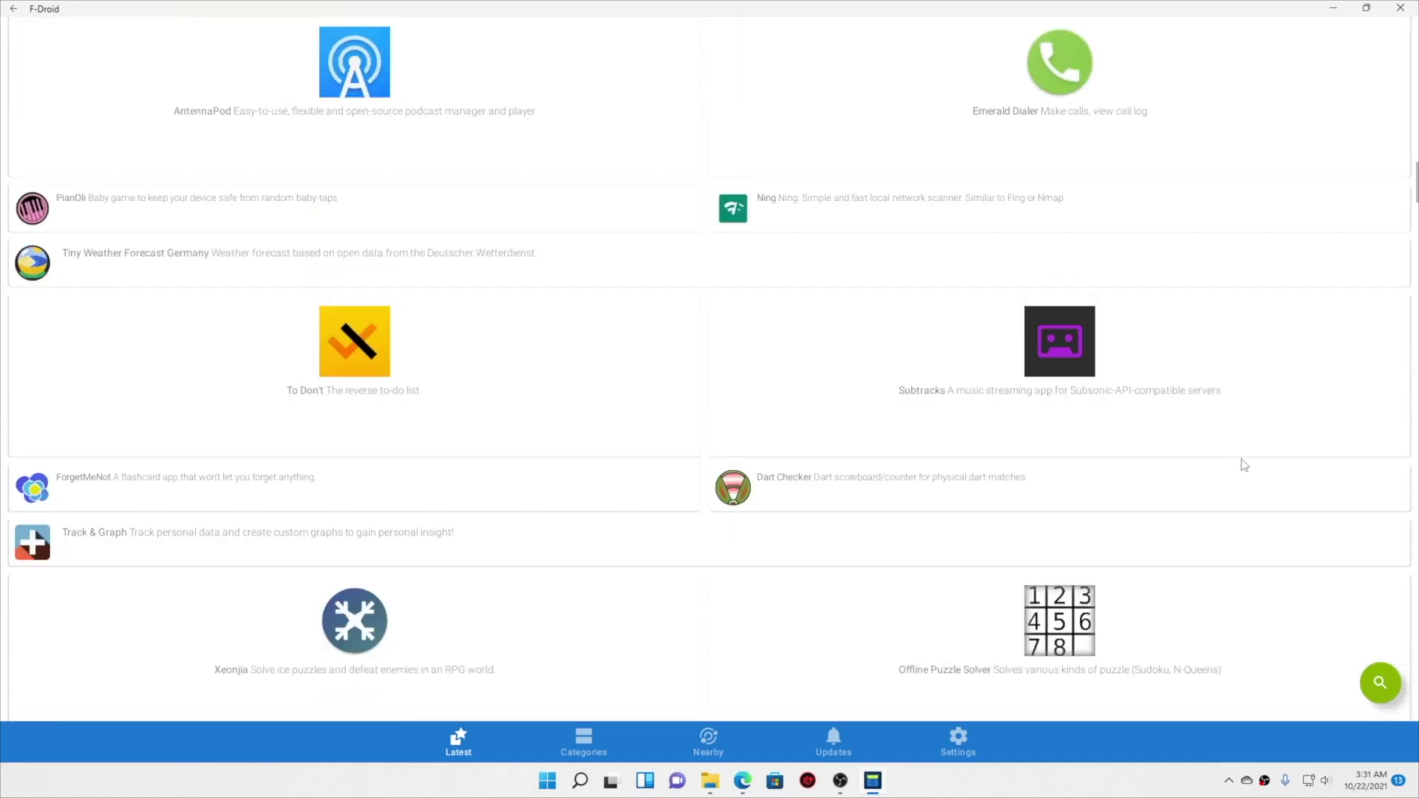
scroll(470, 656, down, 6)
Step: Browse the app categories, then bring up the app search screen
click(584, 739)
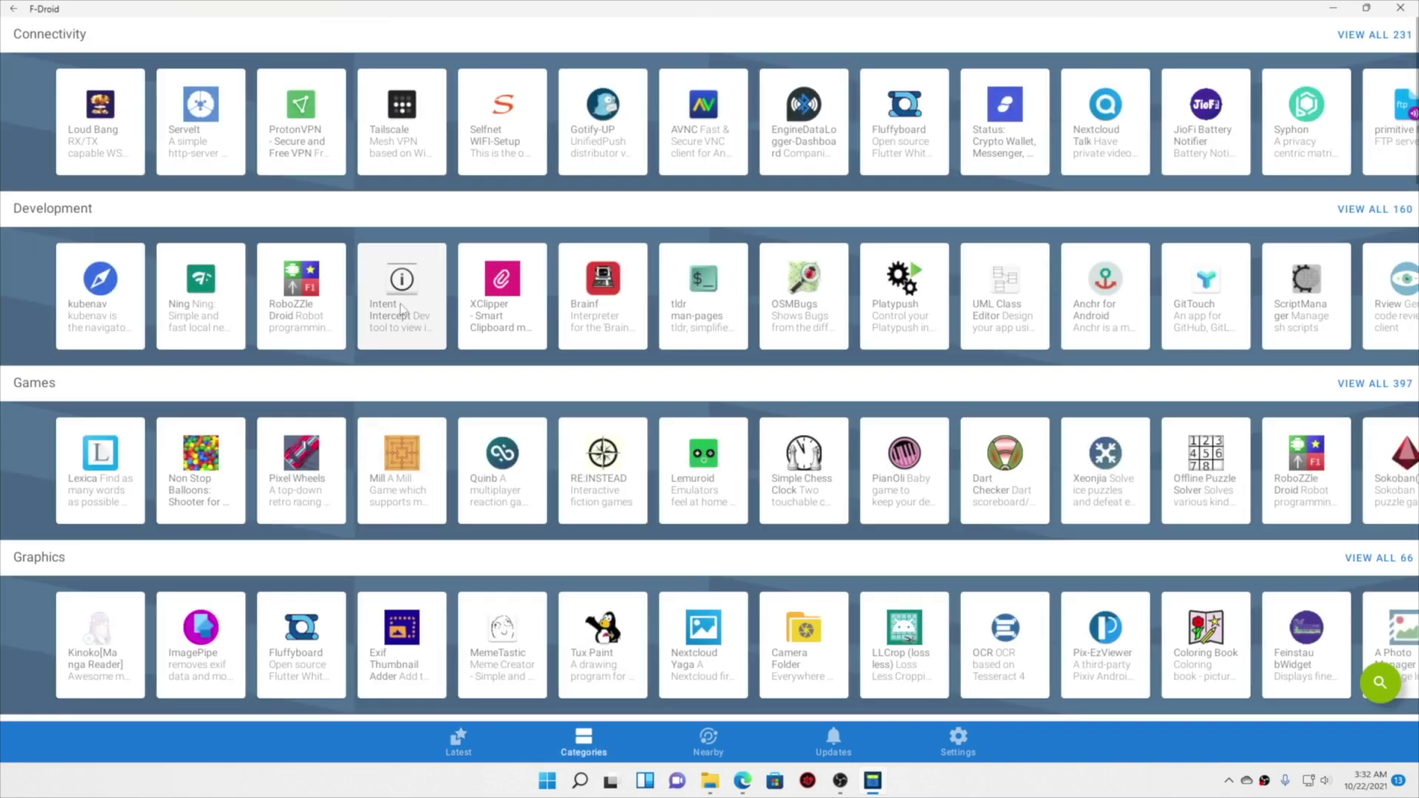
scroll(120, 334, down, 2)
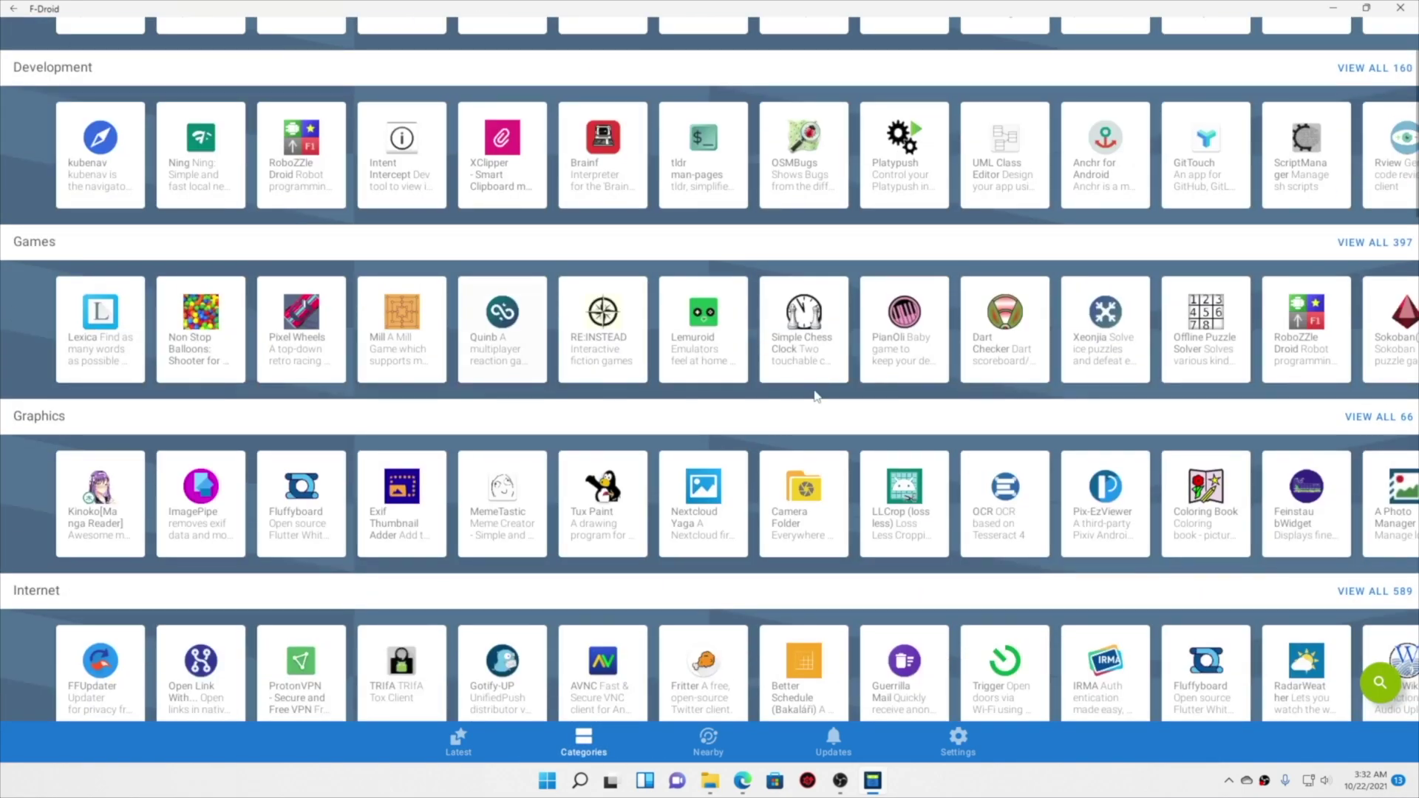
scroll(816, 396, down, 1)
scroll(835, 296, right, 10)
scroll(872, 451, right, 10)
scroll(895, 621, right, 1)
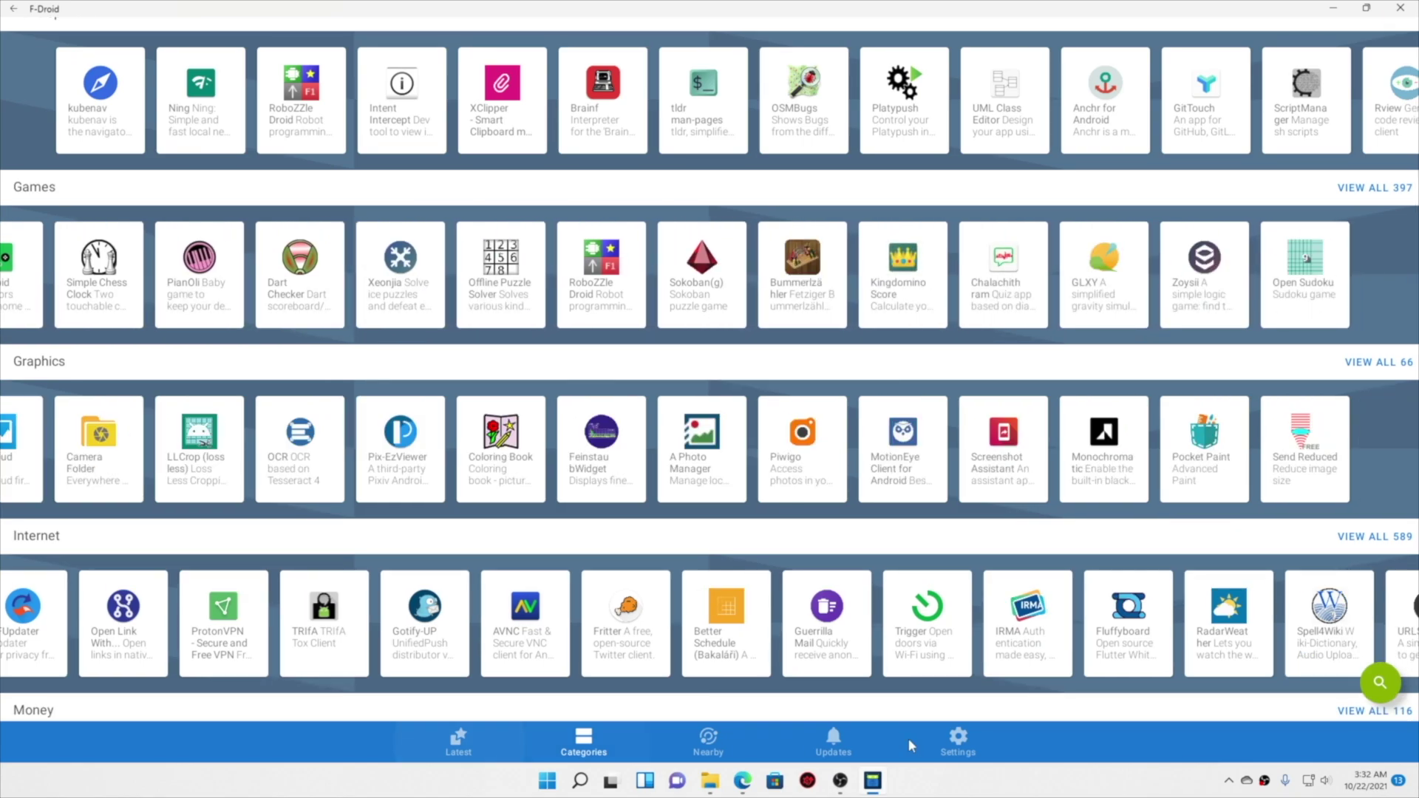
click(1379, 682)
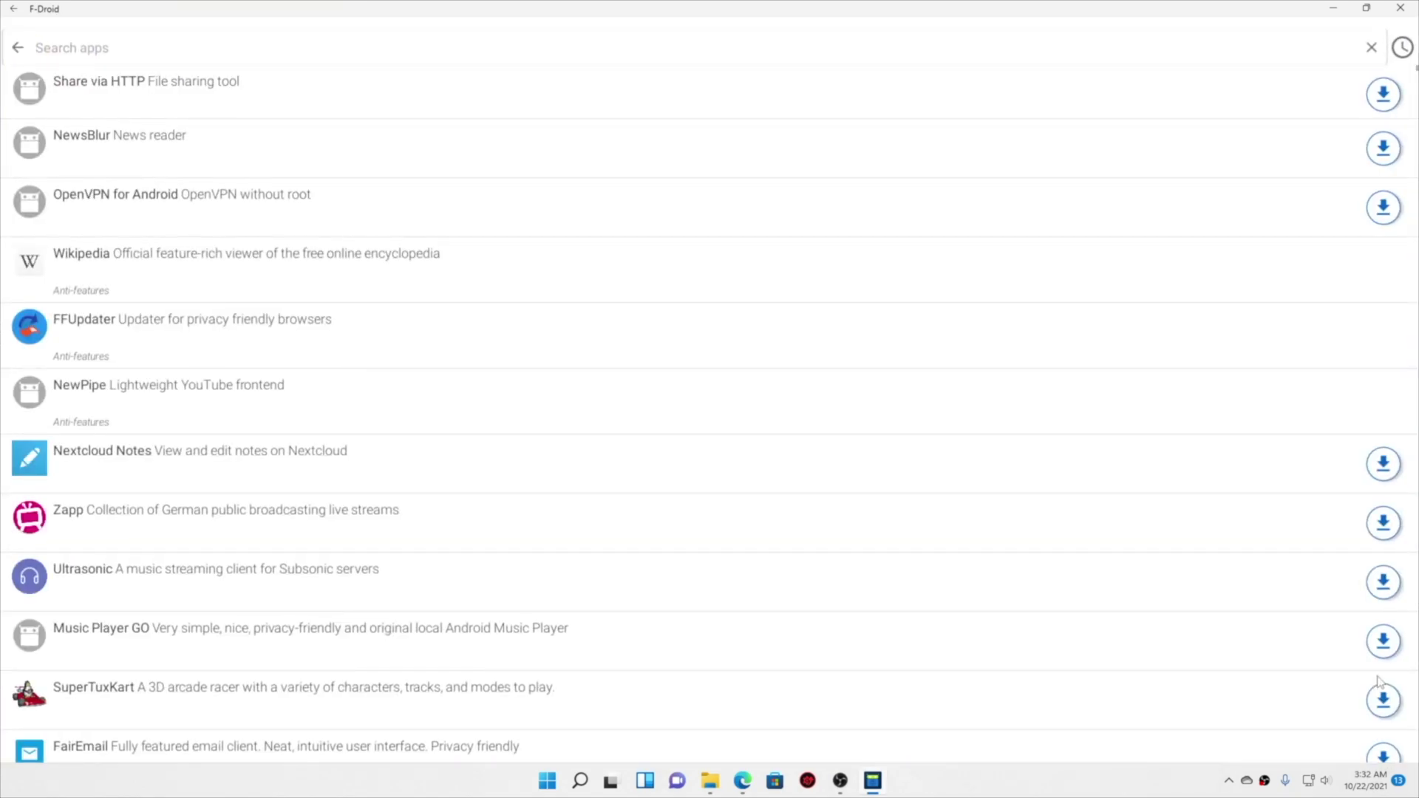
Step: Search F-Droid for 'vlc' and start installing VLC from its details page
text(vlc)
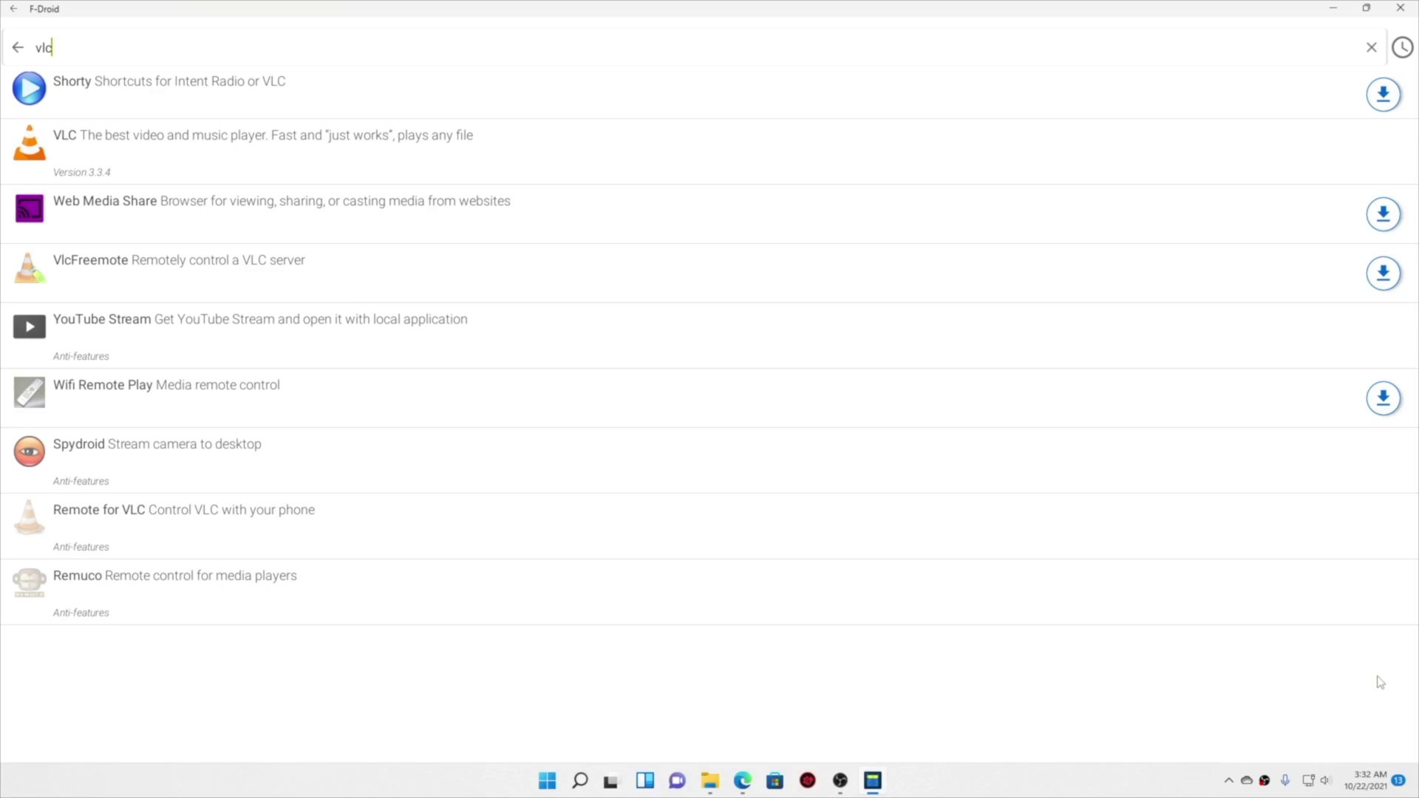
click(187, 148)
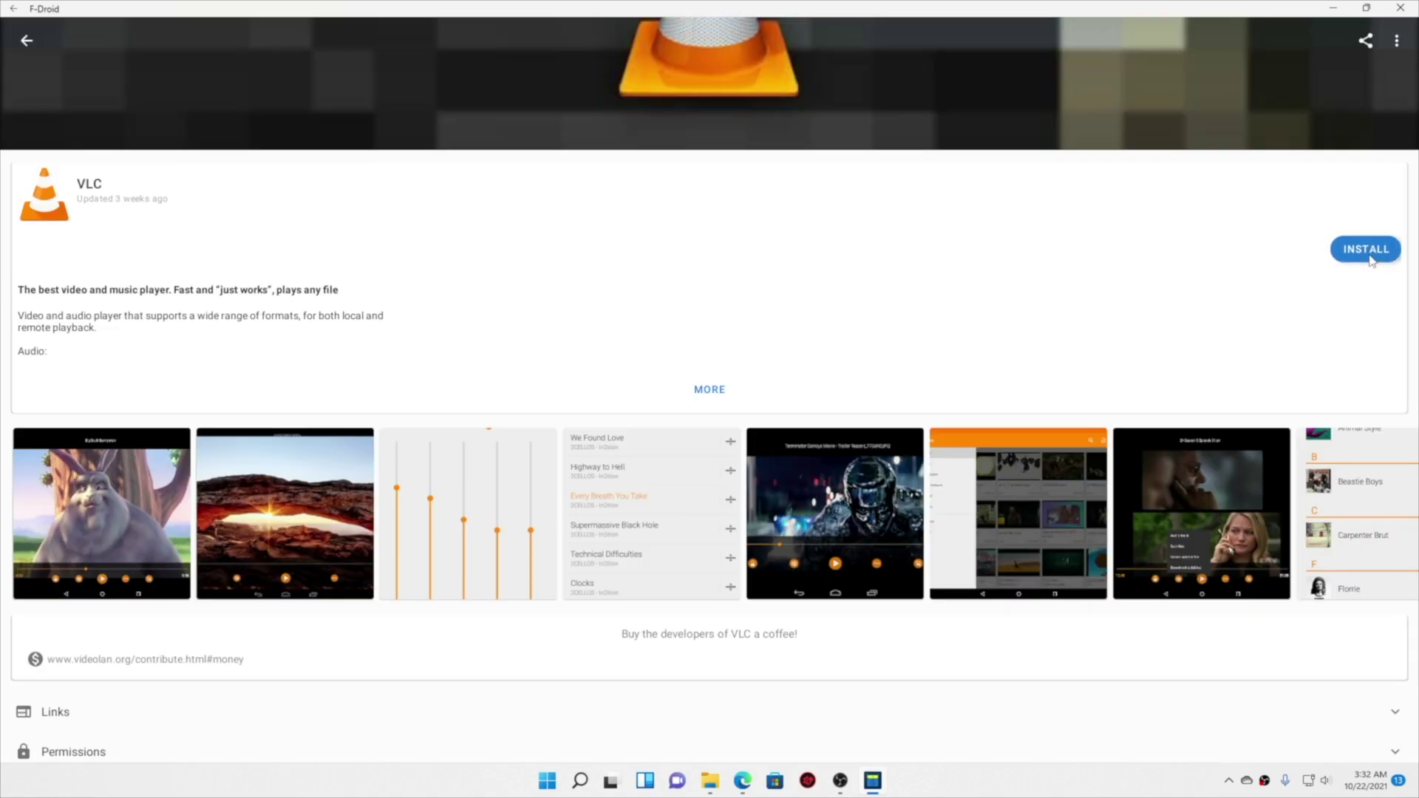
click(1362, 247)
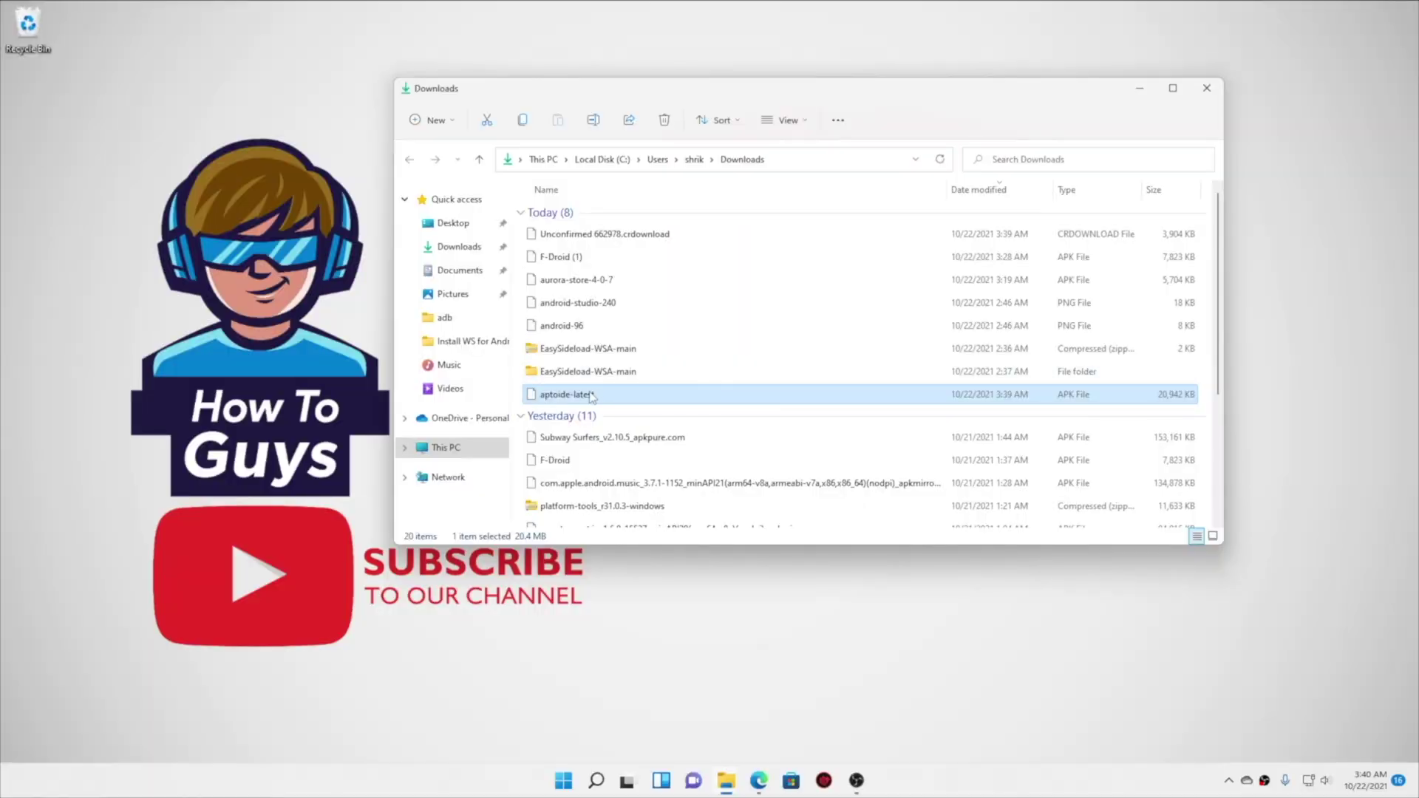
Step: Run the aptoide-latest APK from Downloads and minimize the Explorer window
double_click(569, 395)
click(1139, 89)
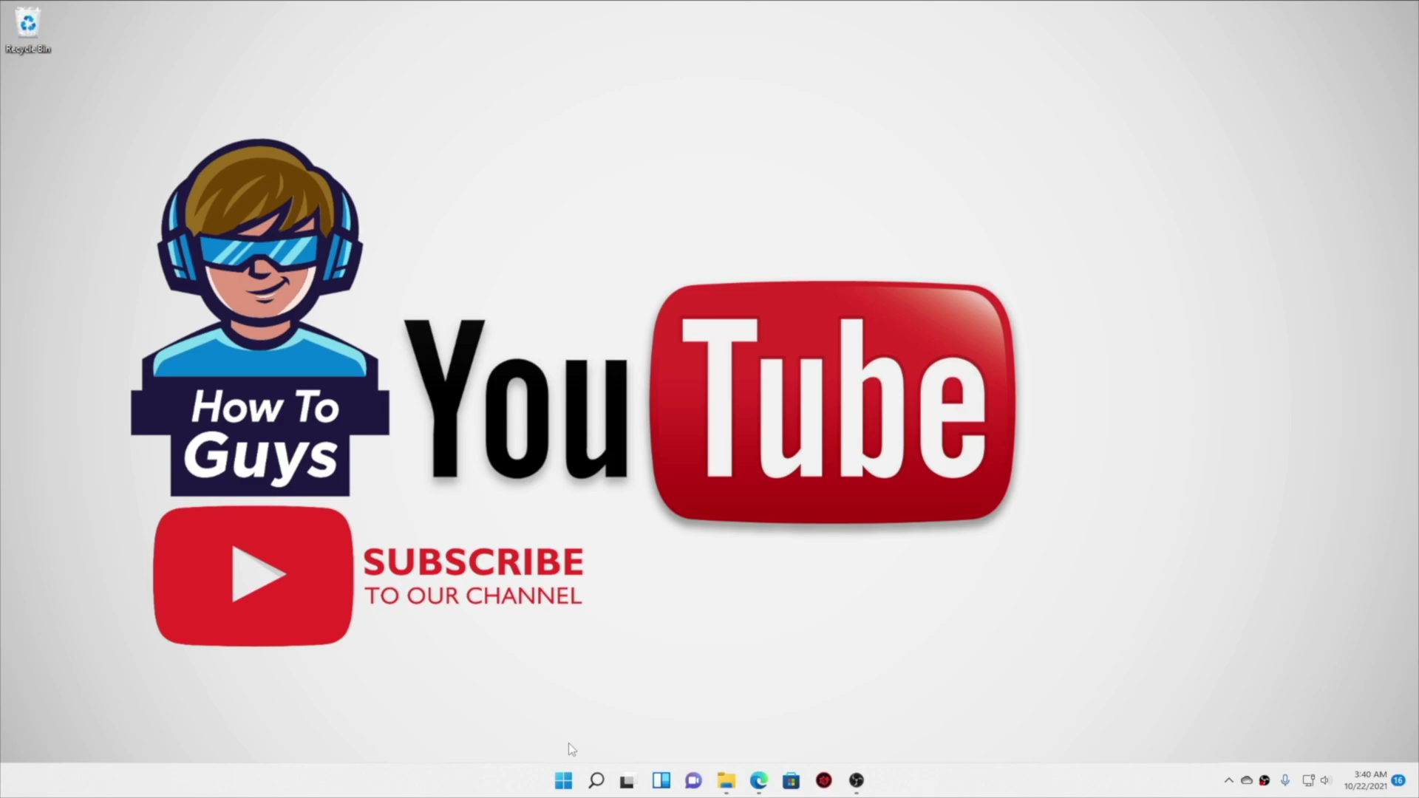
Step: Launch Aptoide from the Start menu and skip its welcome slides and notification prompts
click(563, 779)
click(579, 584)
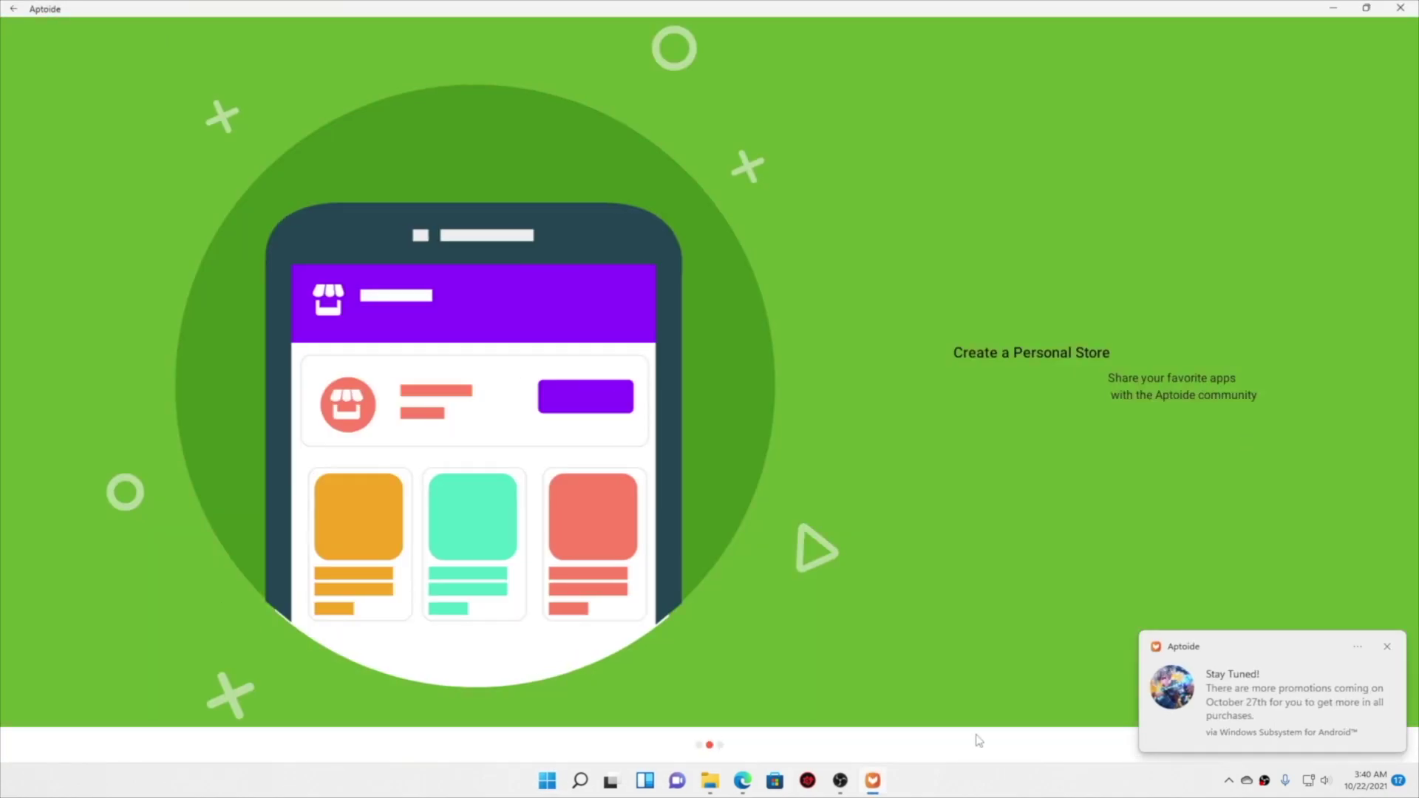
click(1358, 646)
click(1368, 614)
click(1386, 646)
click(1323, 743)
Step: Scroll the Aptoide Home feed and open the Akinator page showing version 8.3.1c
scroll(998, 437, down, 4)
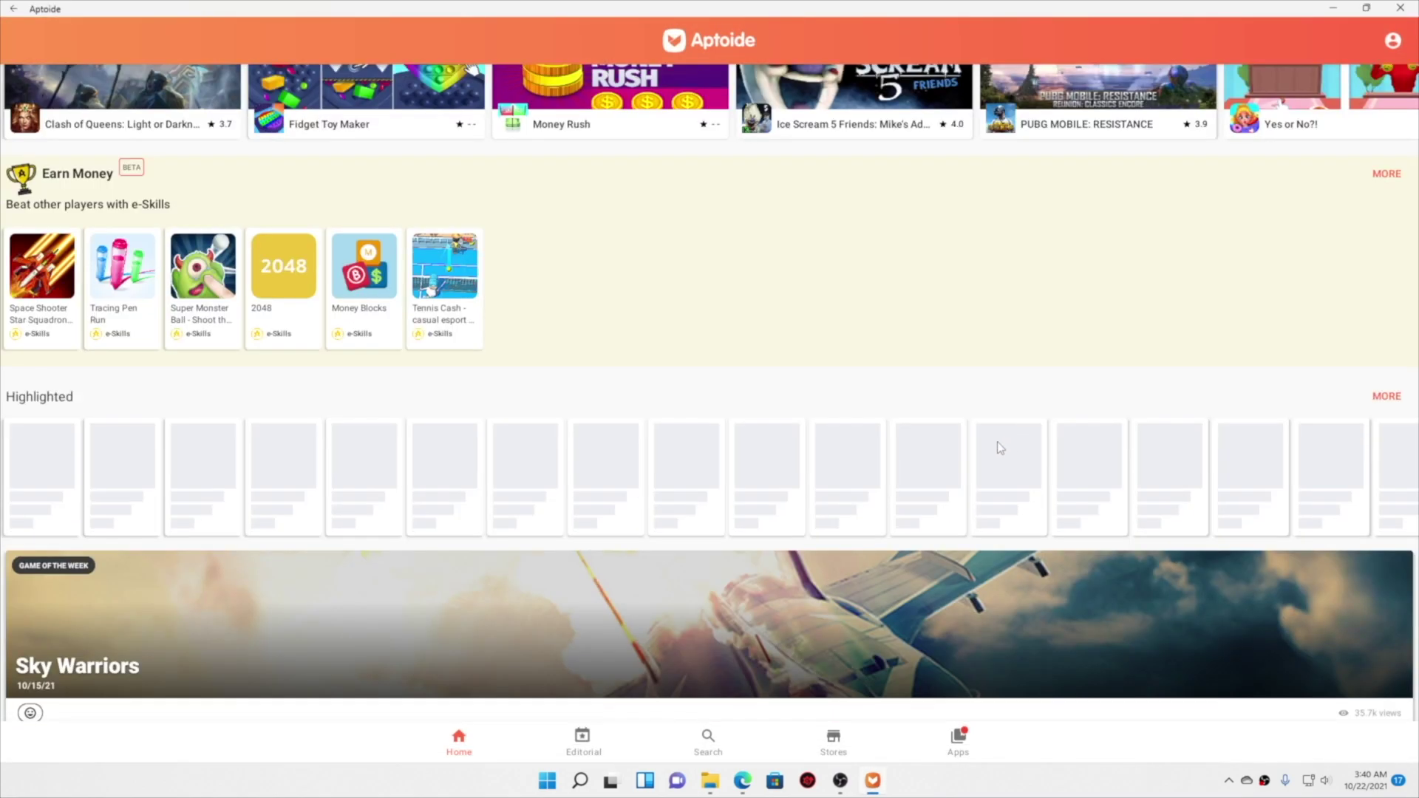
scroll(977, 439, up, 5)
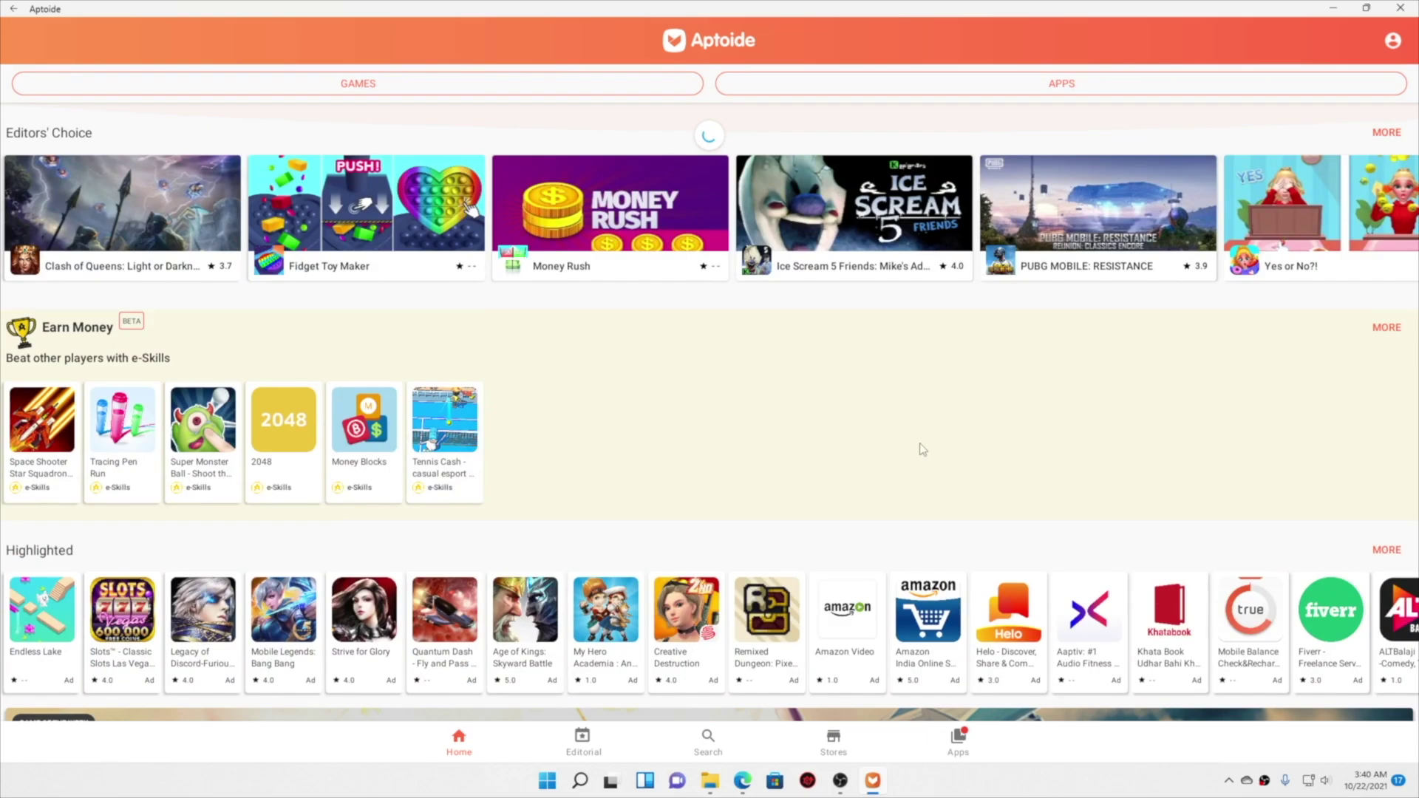
scroll(611, 510, down, 3)
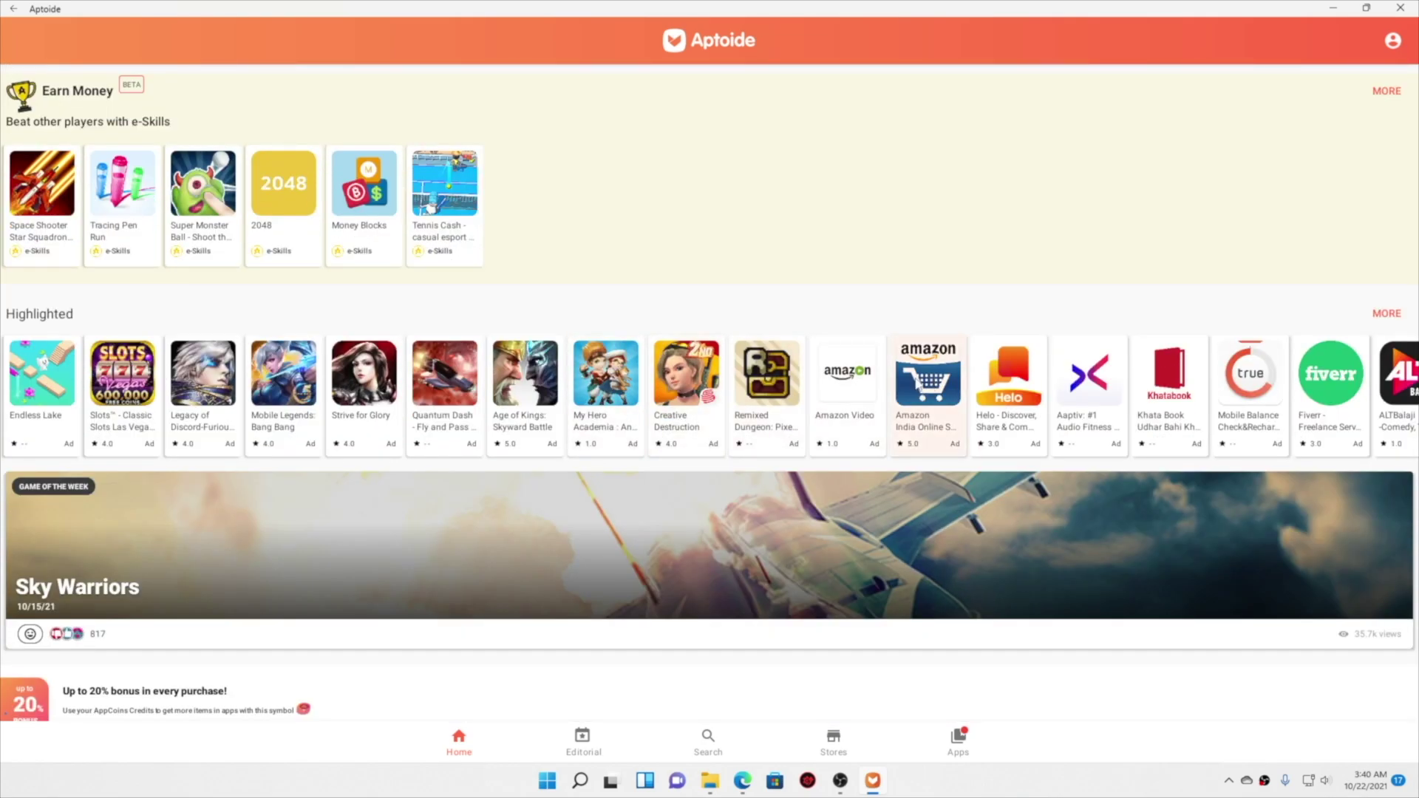
click(914, 396)
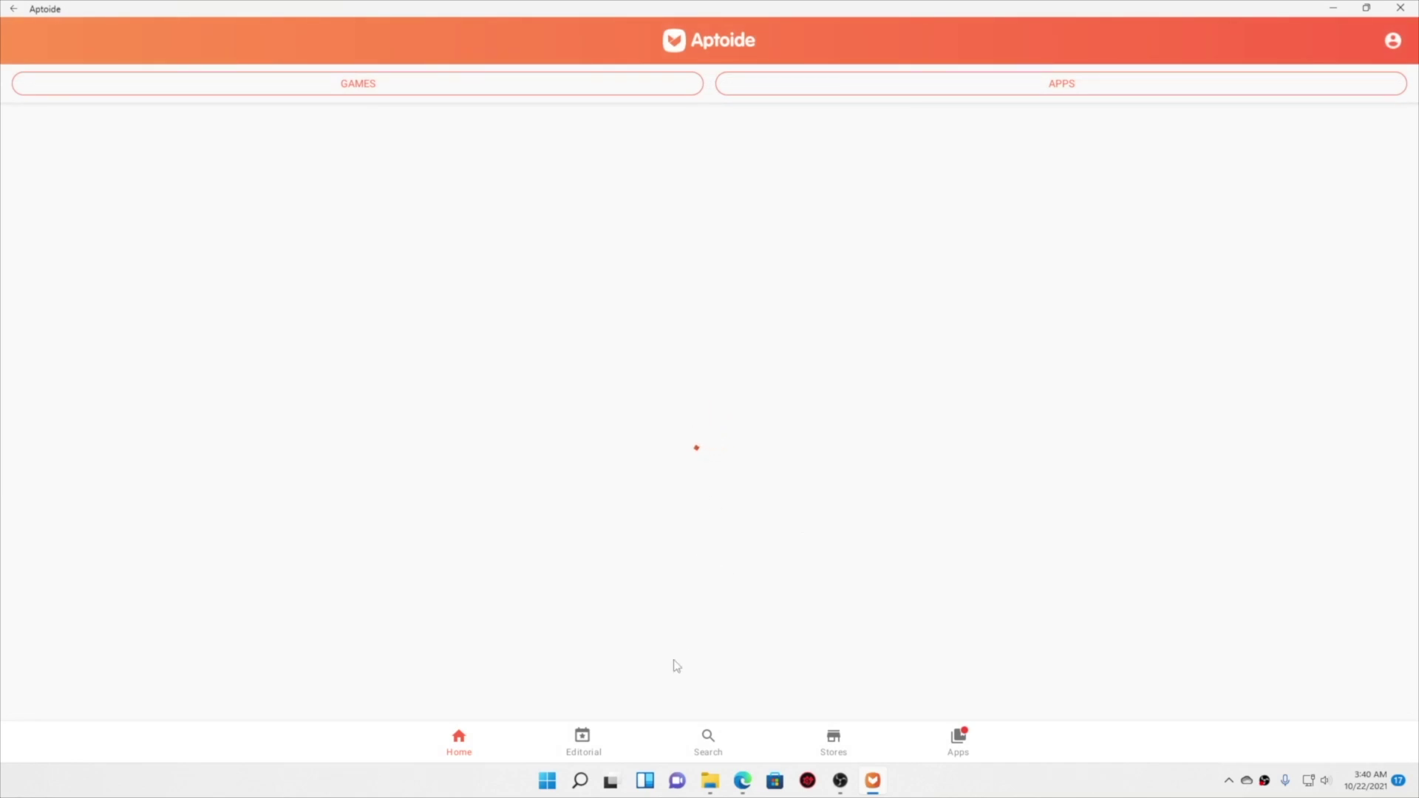
scroll(628, 467, down, 10)
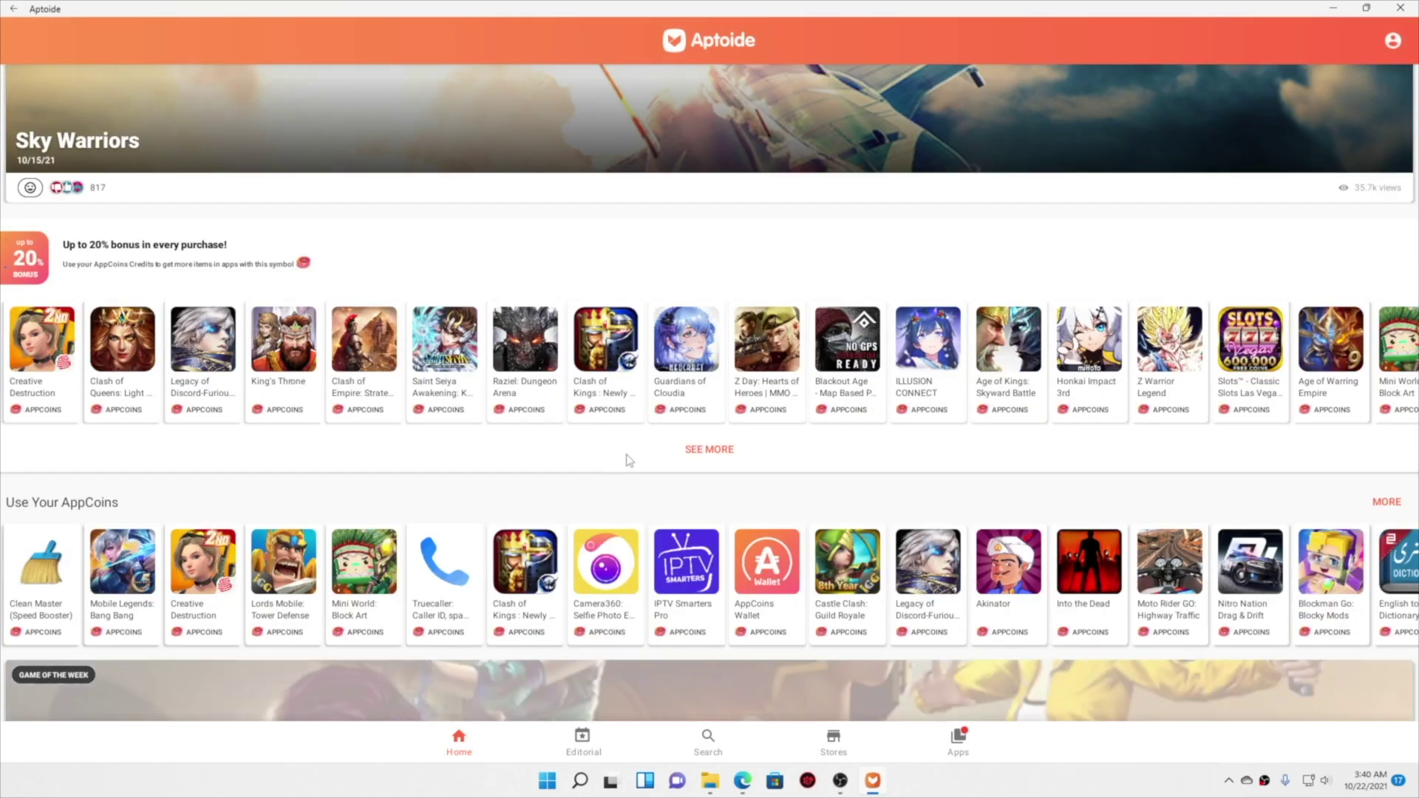
scroll(629, 461, down, 2)
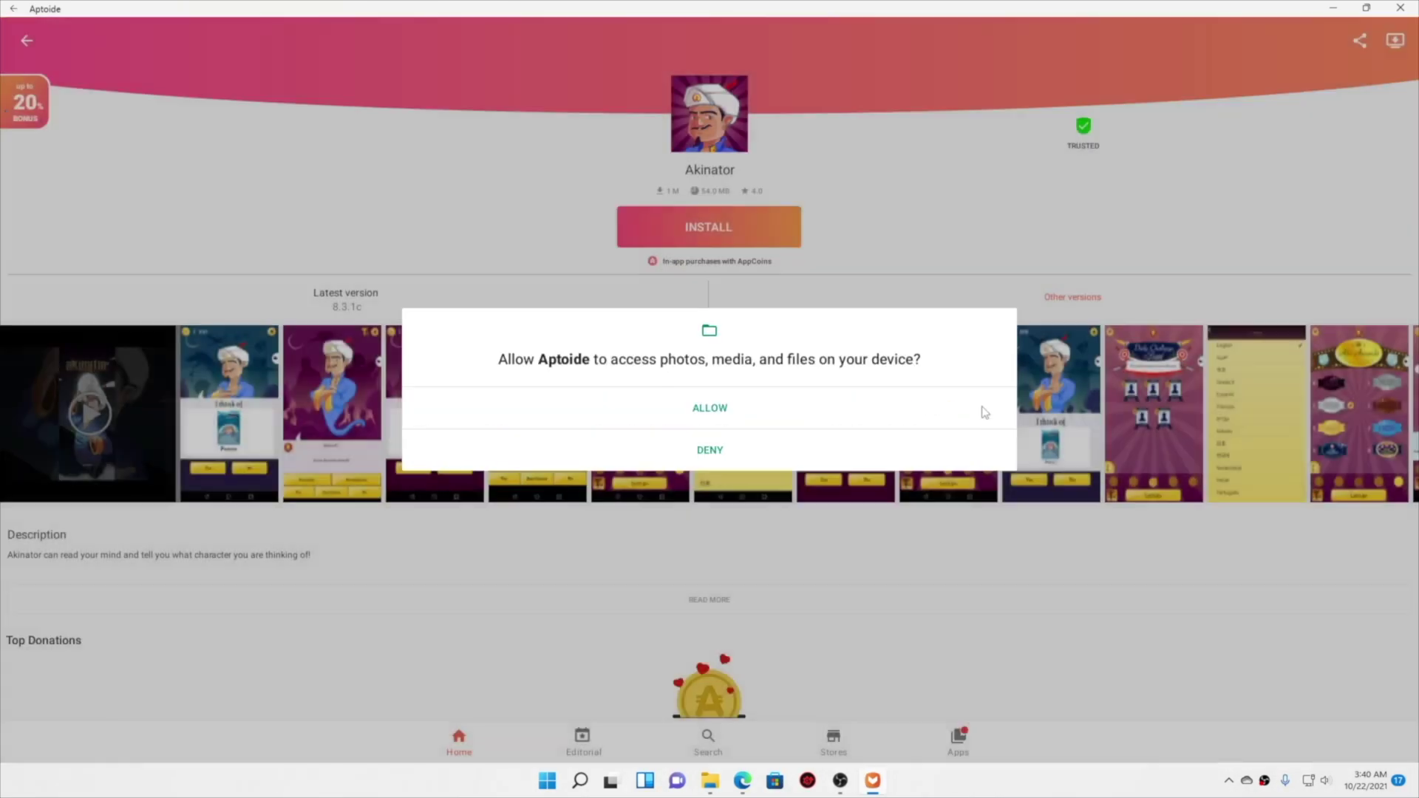
Step: Start installing Akinator in Aptoide, allowing storage access
click(982, 412)
scroll(602, 396, down, 10)
scroll(929, 508, up, 3)
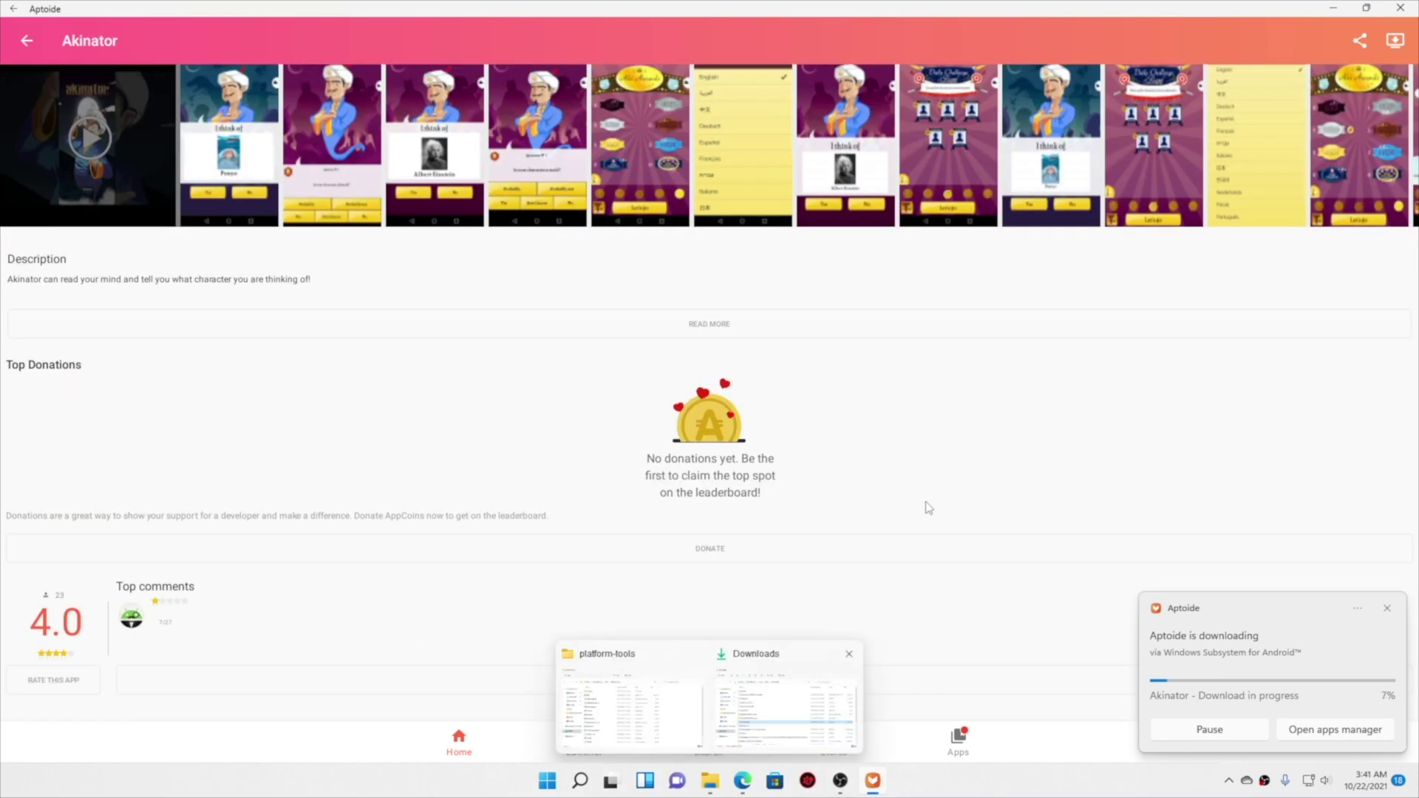
Step: Open the Free Fire Max article from Editorial, then check the Stores and Apps downloads pages
click(583, 741)
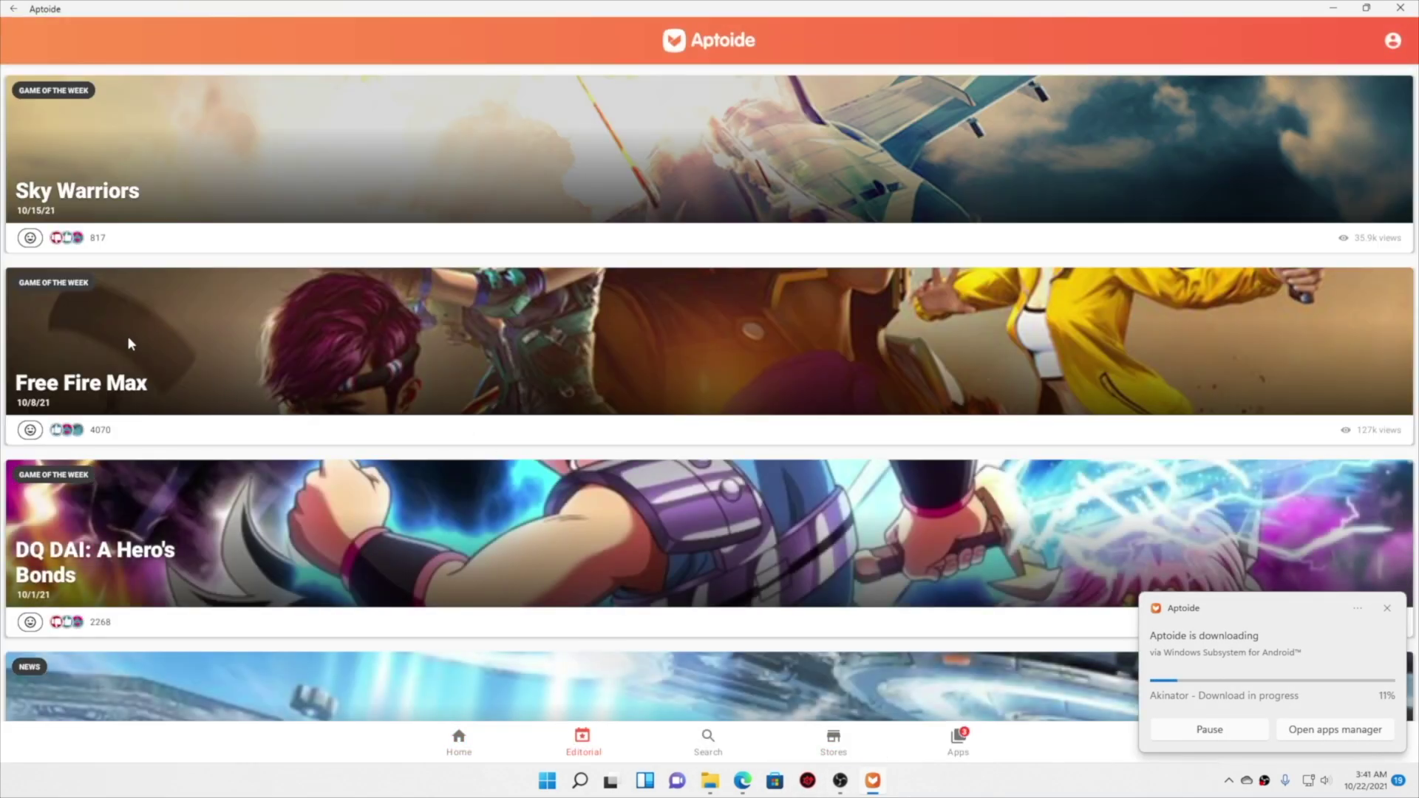
click(167, 337)
scroll(1249, 596, down, 15)
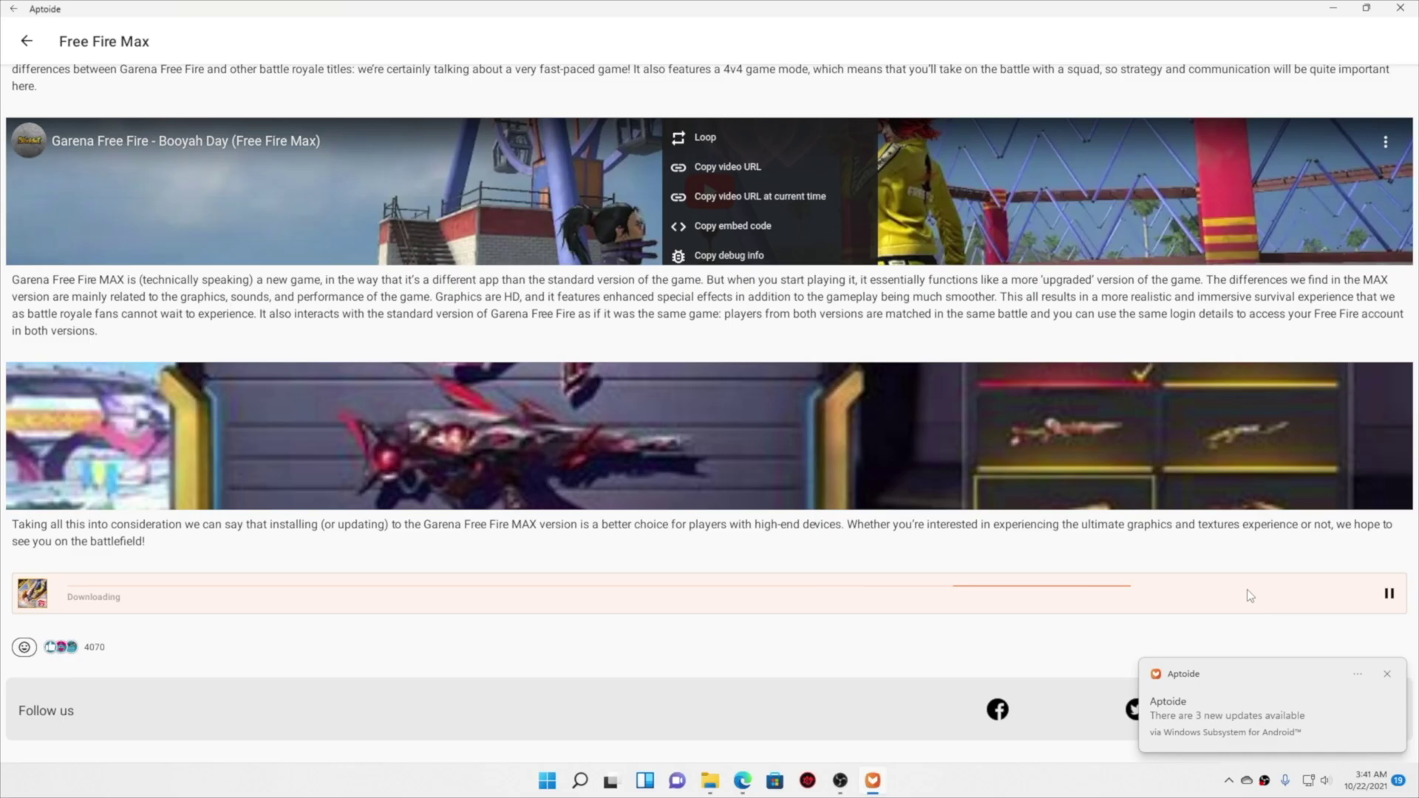
key(Escape)
click(833, 741)
click(958, 742)
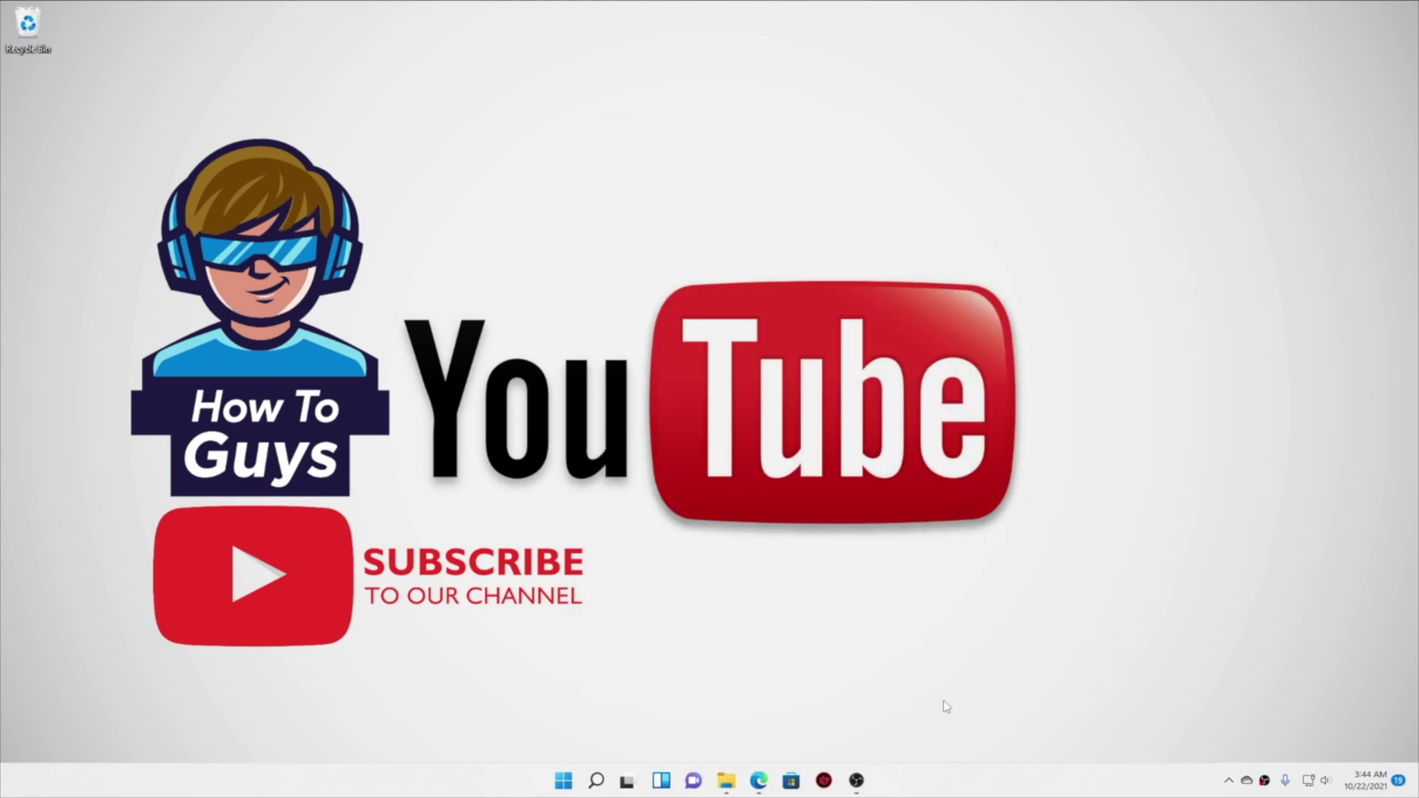
Step: Show the Windows notification panel with Garena Free Fire MAX downloading at 18%
click(564, 782)
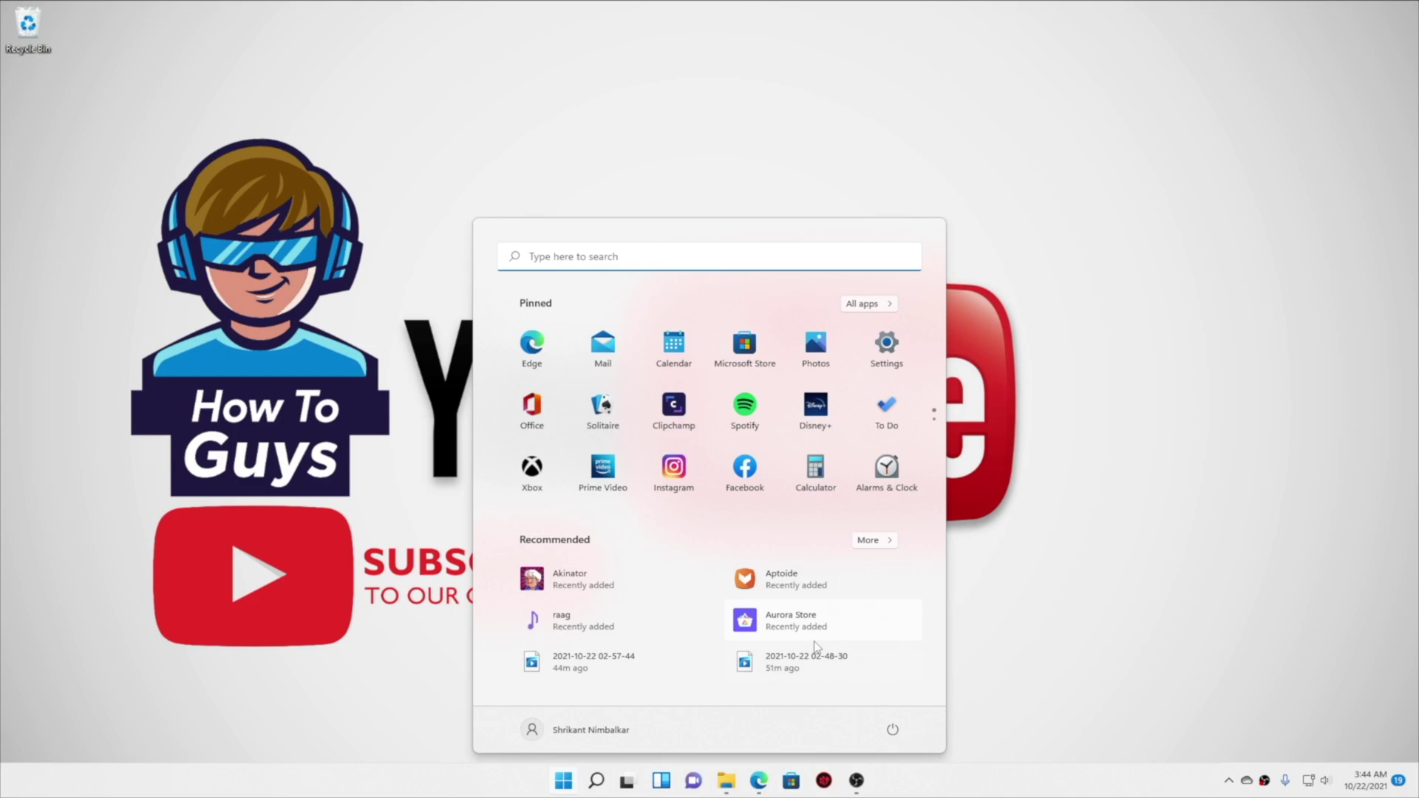
click(1288, 716)
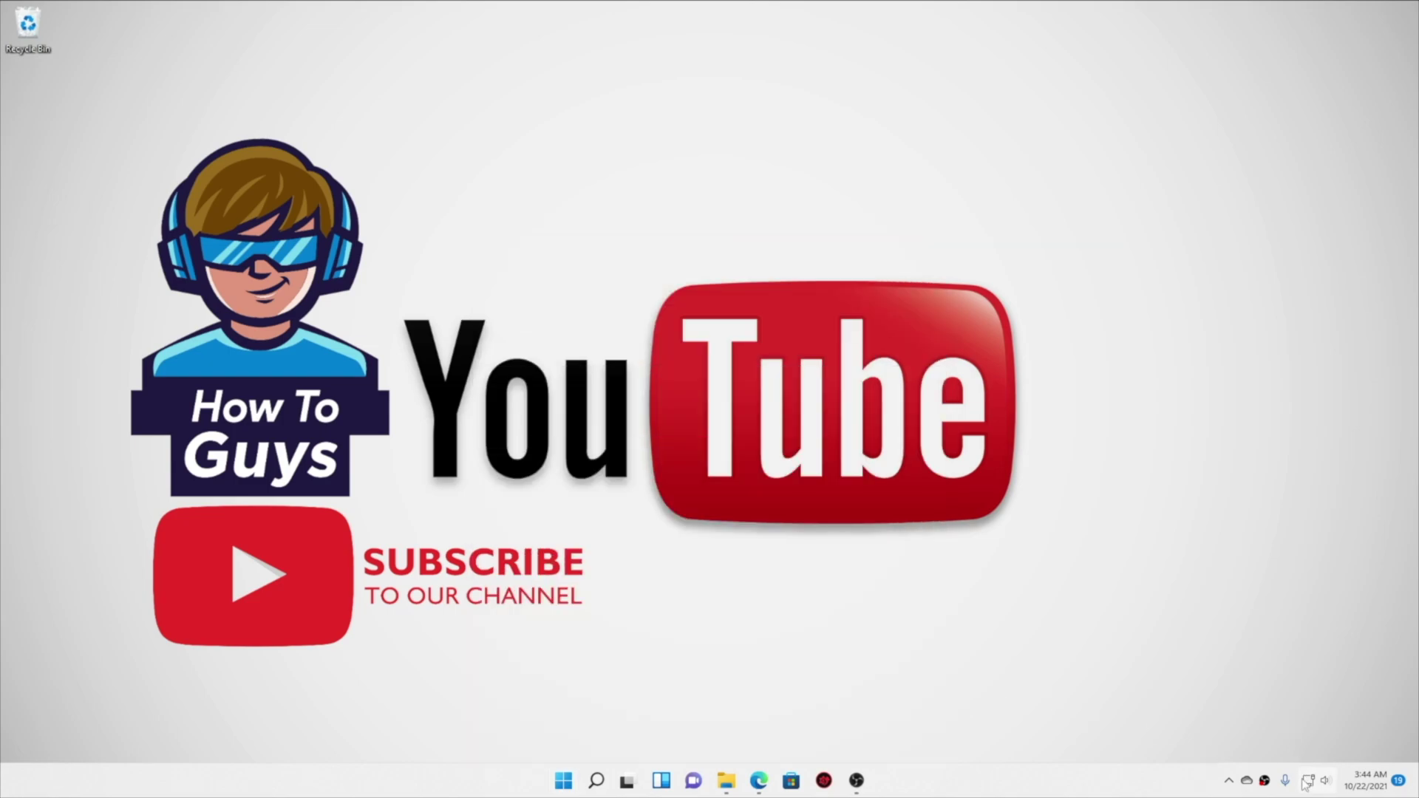
click(1353, 785)
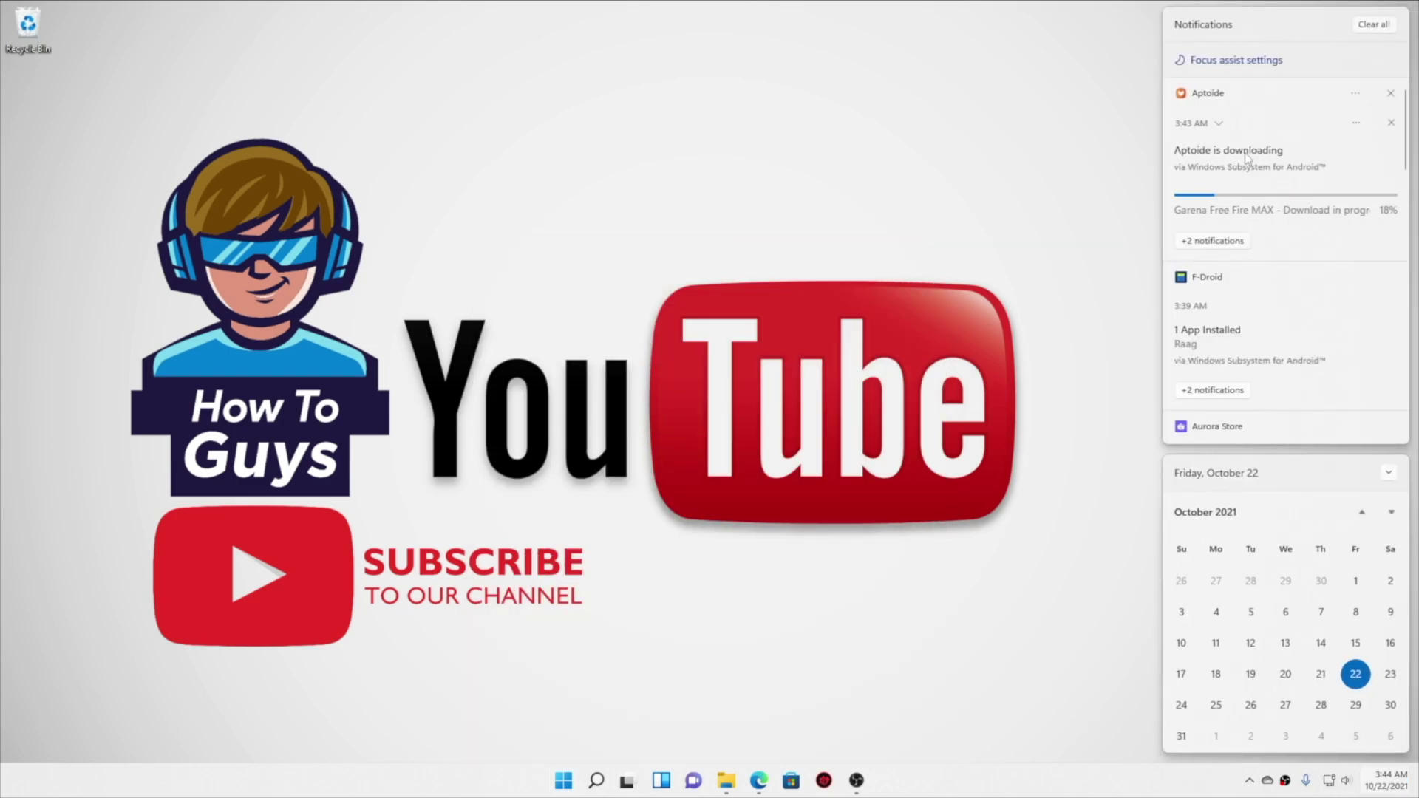